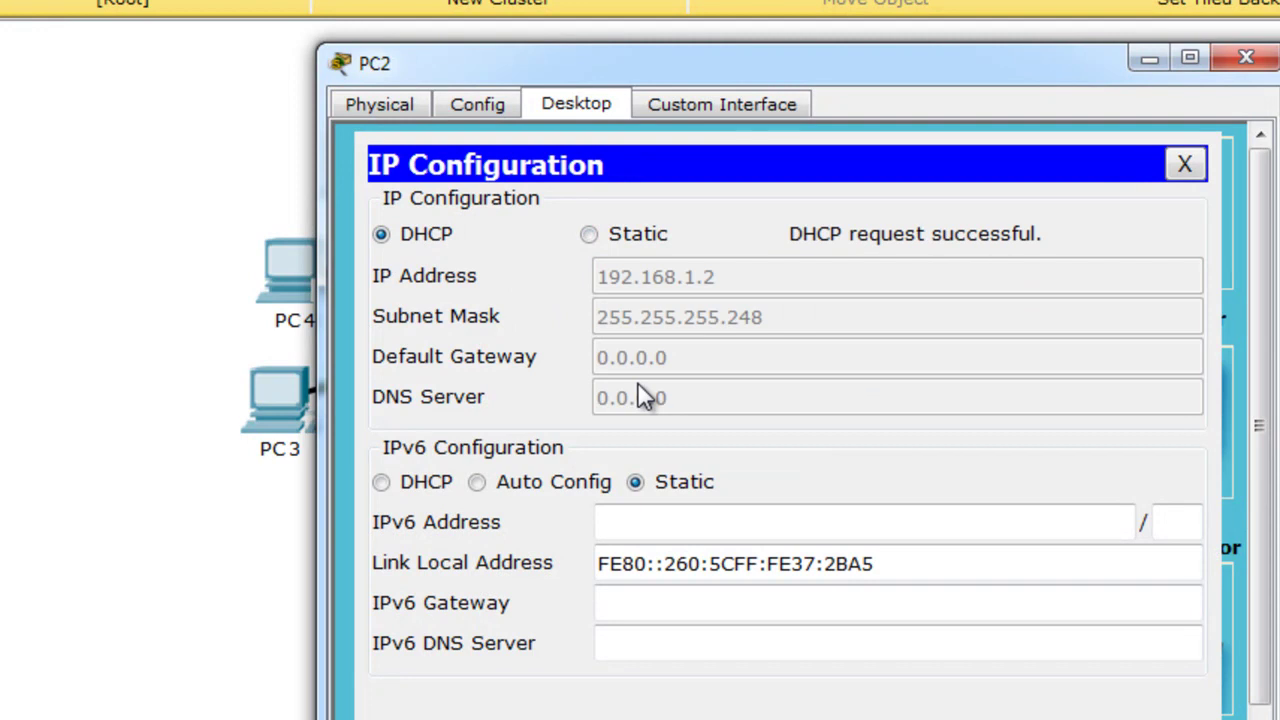
Set PC3's IPv4 configuration to DHCP so that it requests an address from the server.
click(1240, 62)
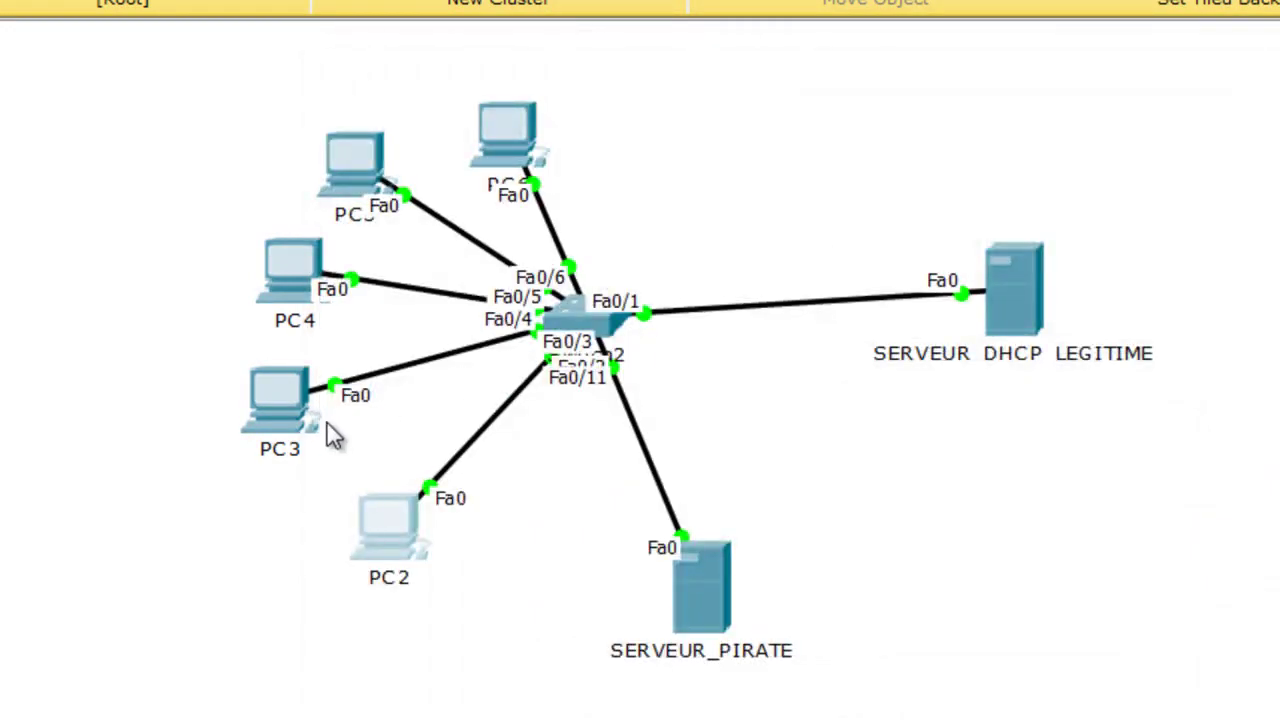
click(284, 395)
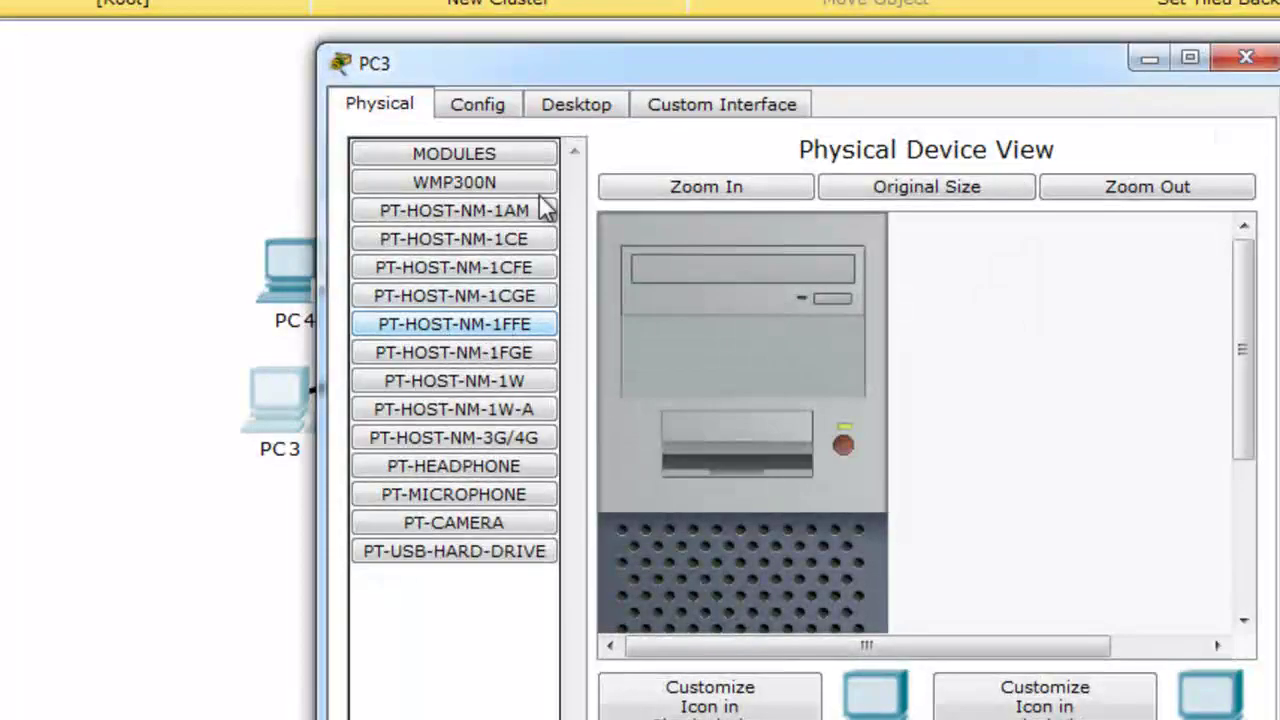
click(571, 103)
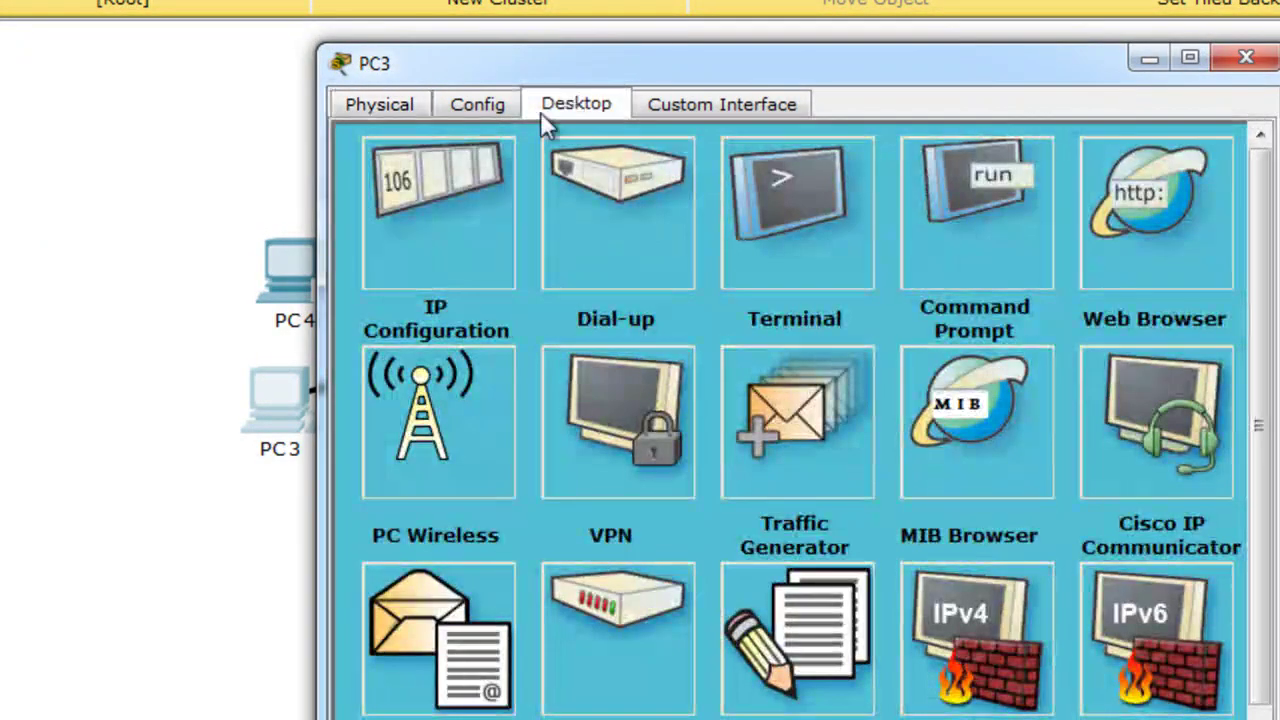
click(449, 170)
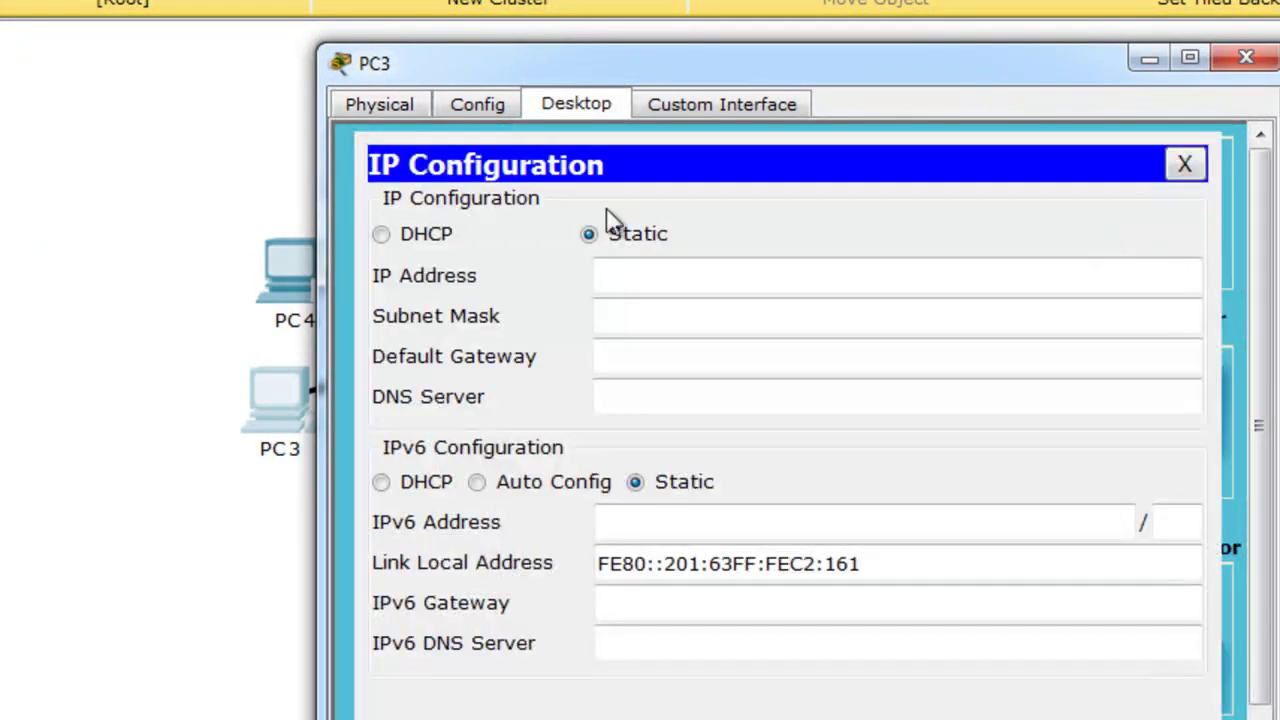
click(381, 234)
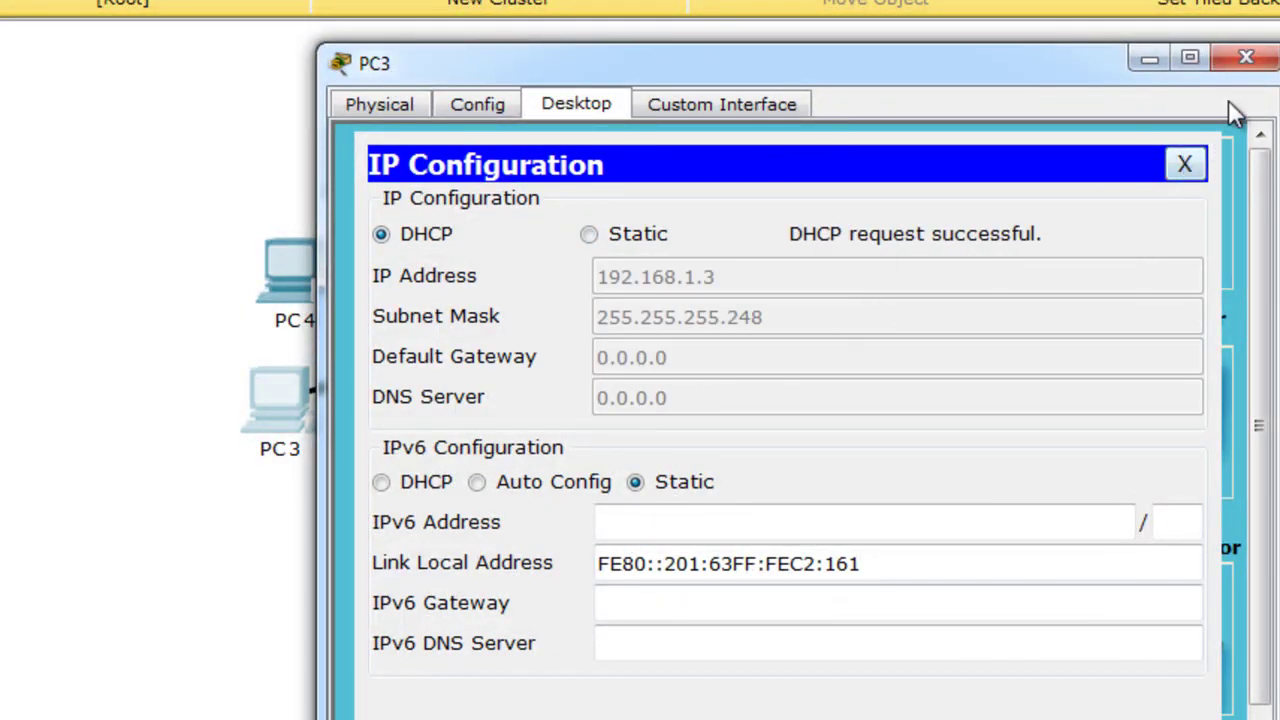
click(1240, 62)
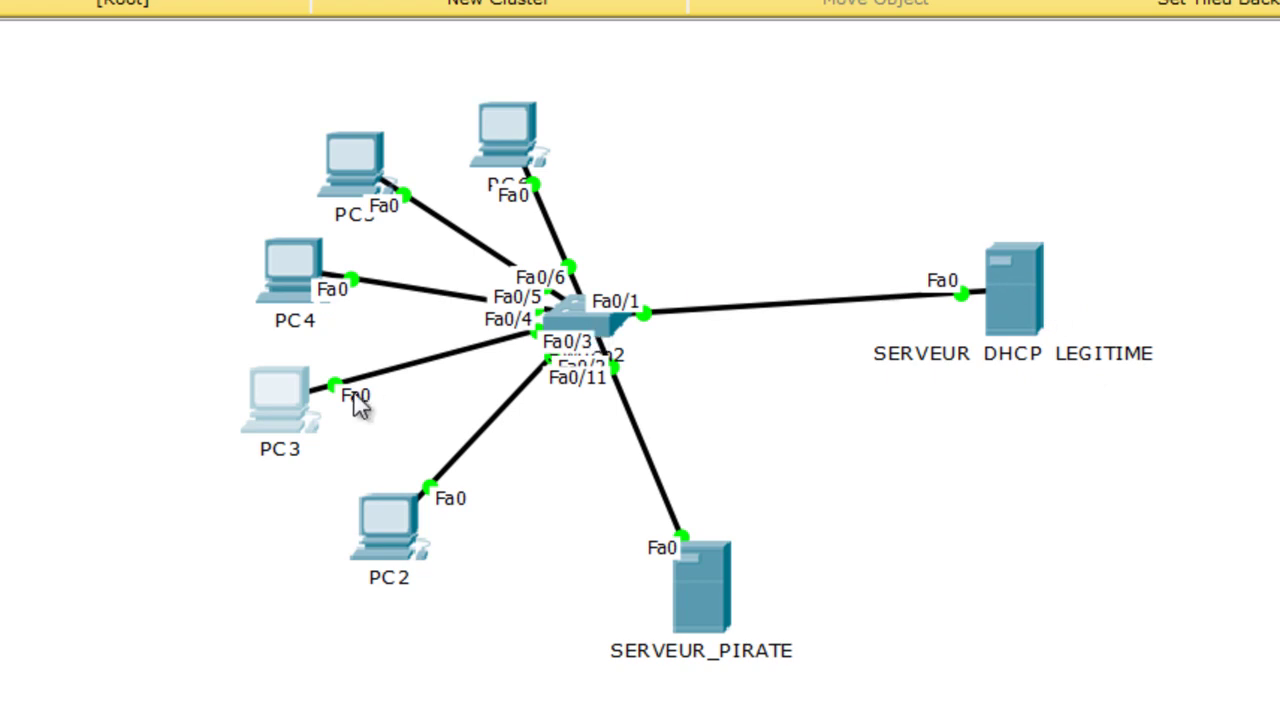
Switch PC4's IPv4 configuration from static to DHCP.
click(294, 262)
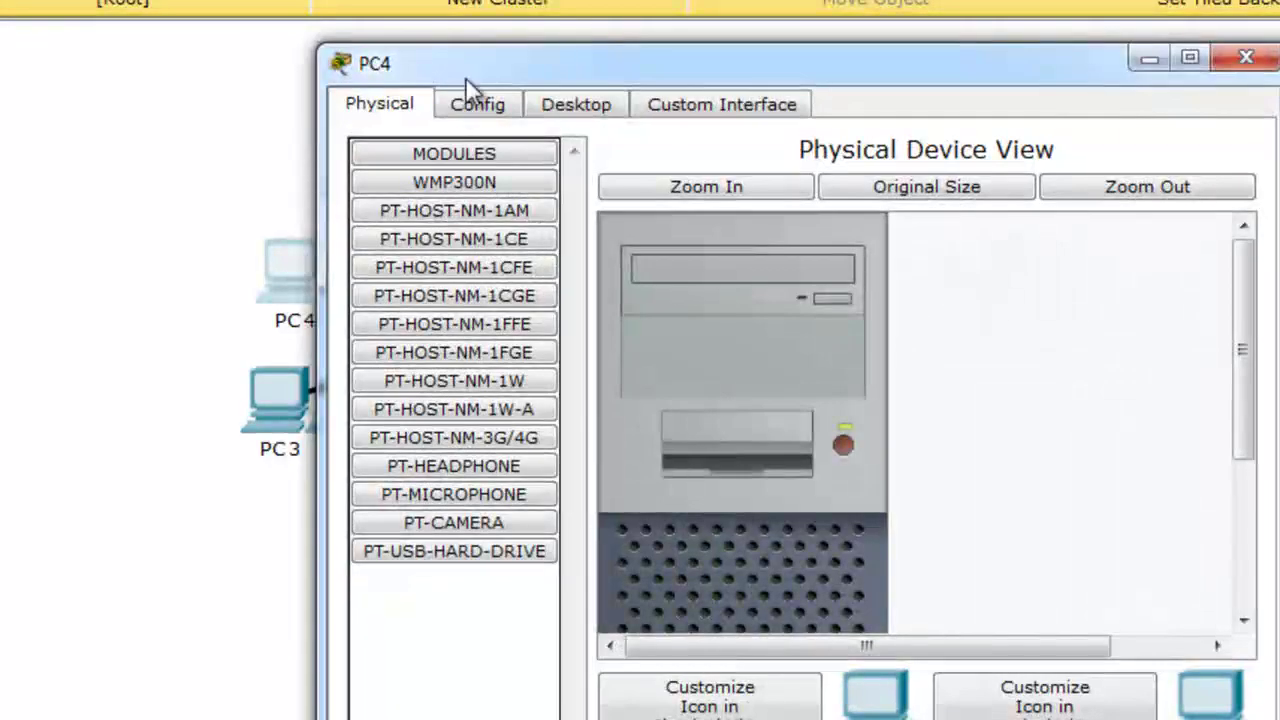
click(488, 108)
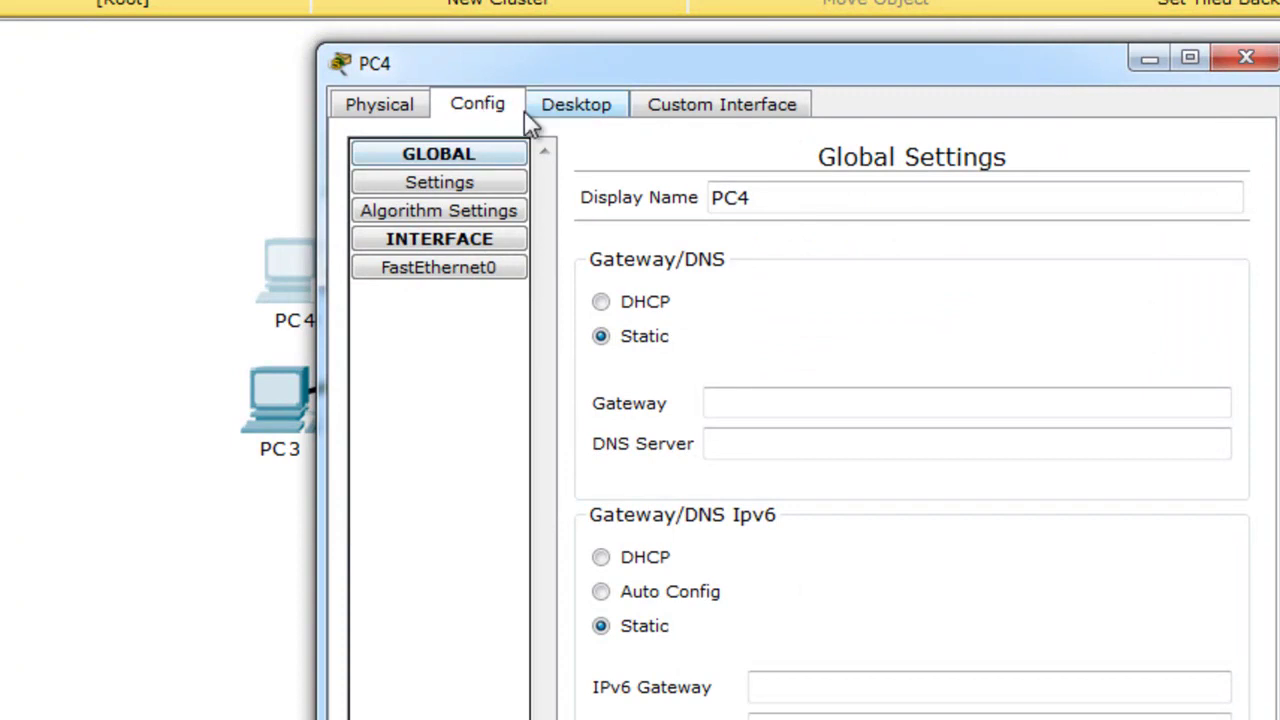
click(594, 104)
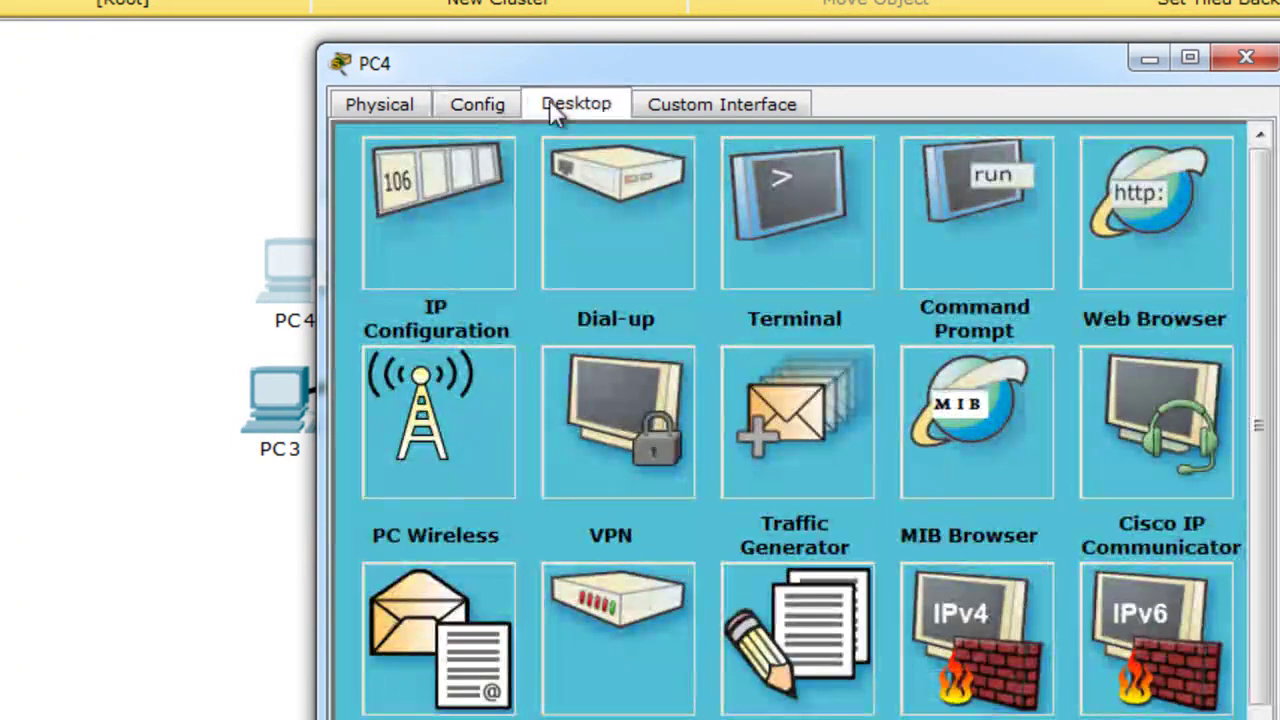
click(418, 185)
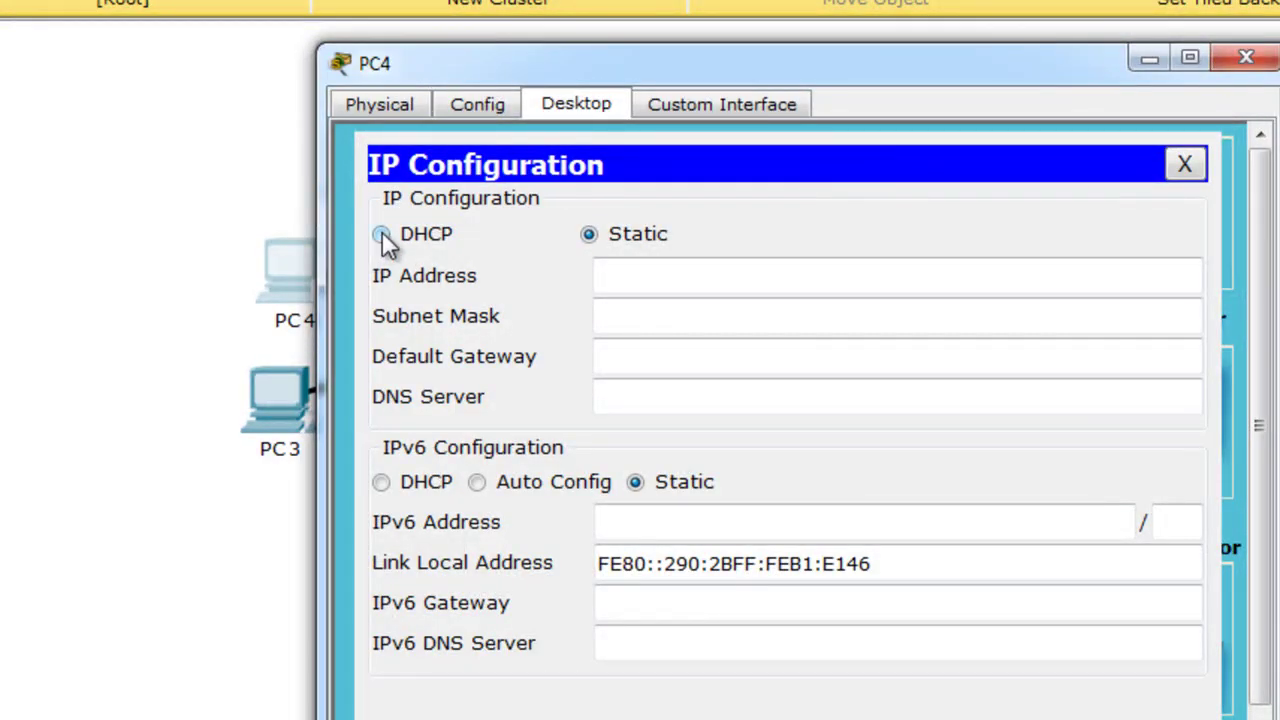
click(381, 235)
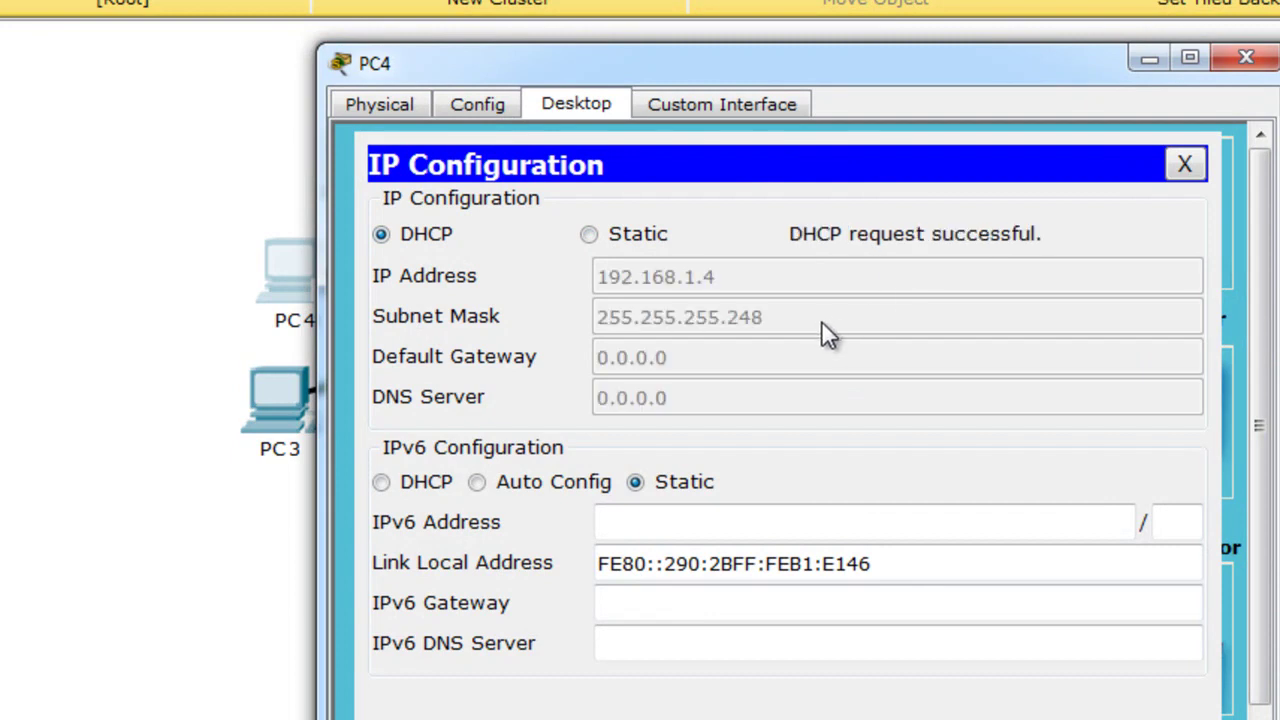
click(1247, 60)
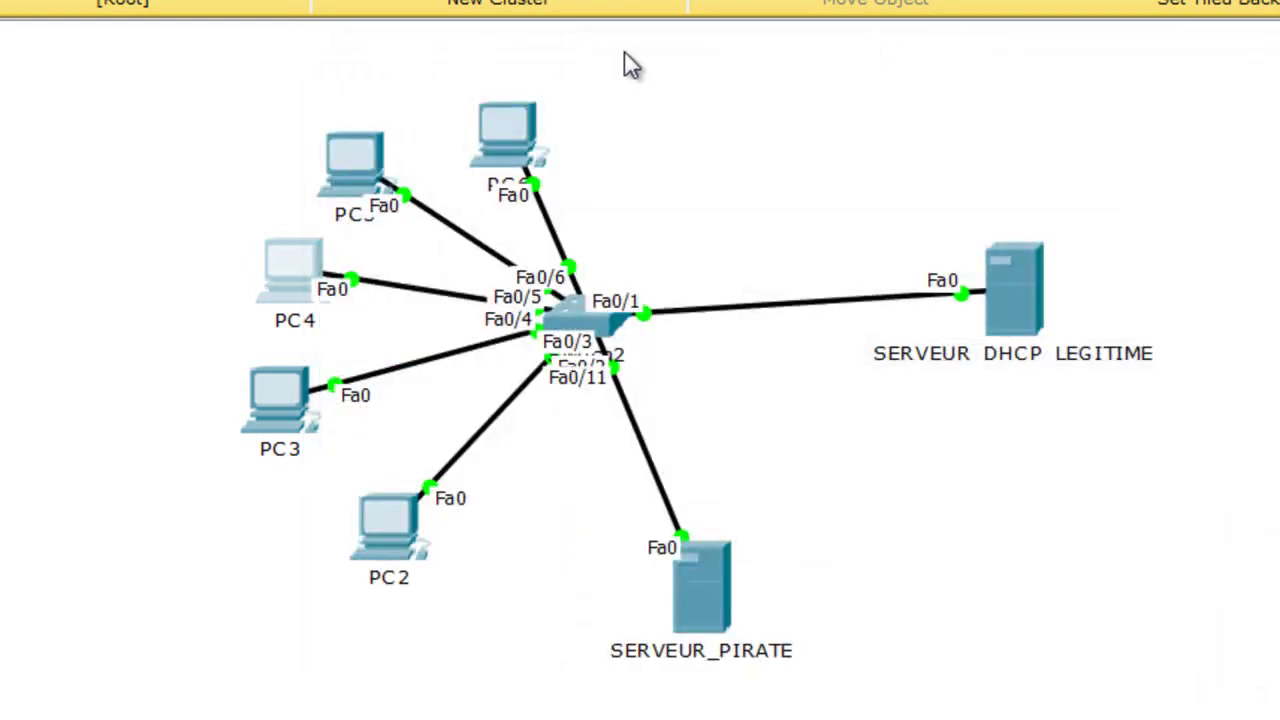
Switch PC5's IPv4 configuration from static to DHCP.
click(359, 167)
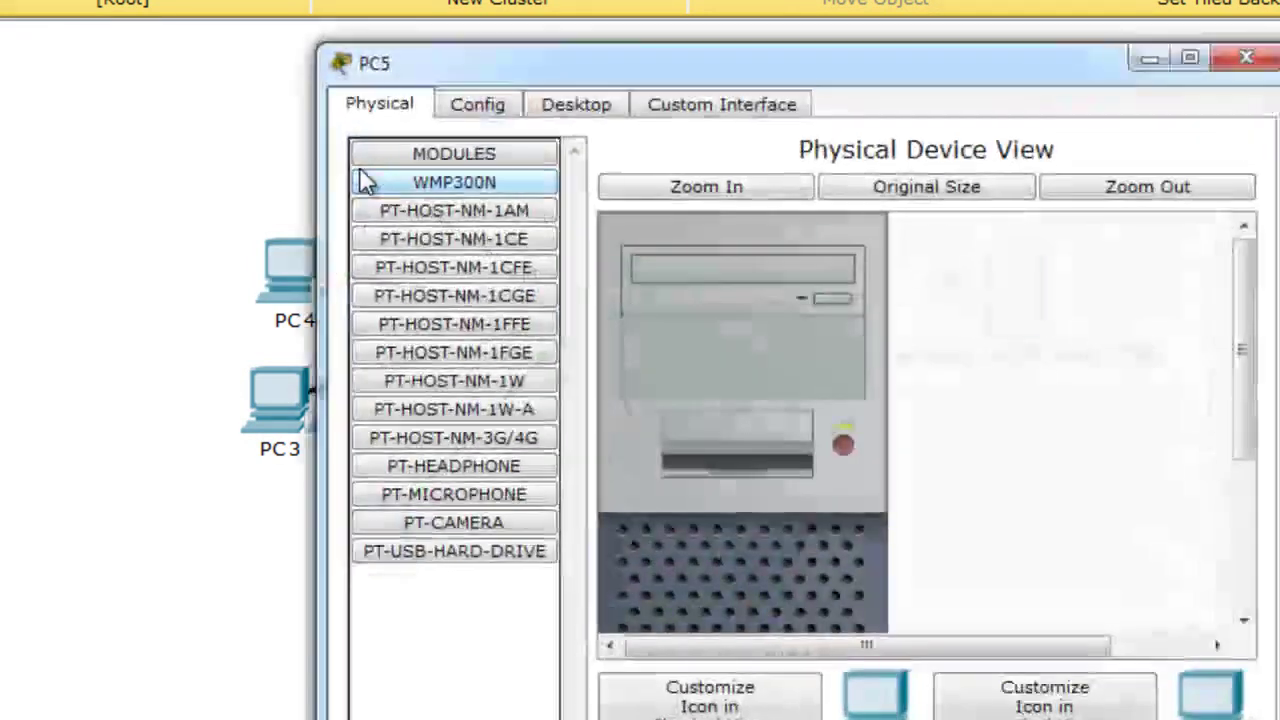
click(495, 106)
click(551, 106)
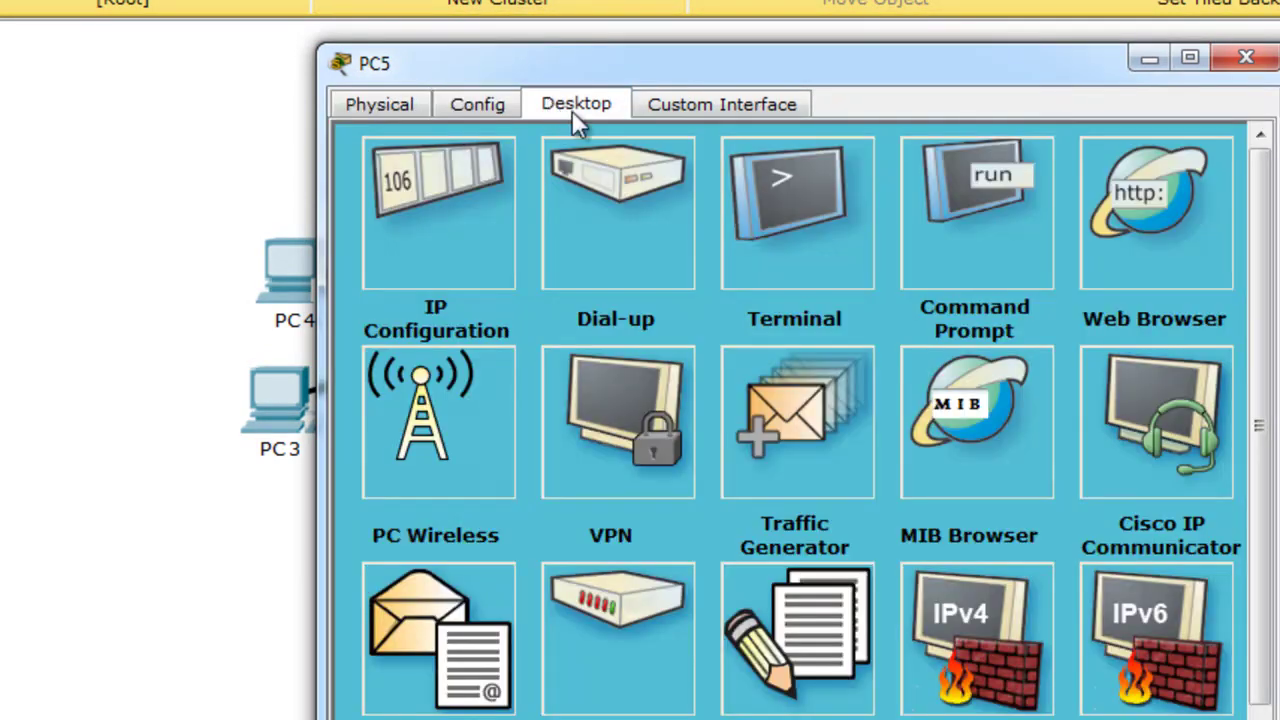
click(397, 190)
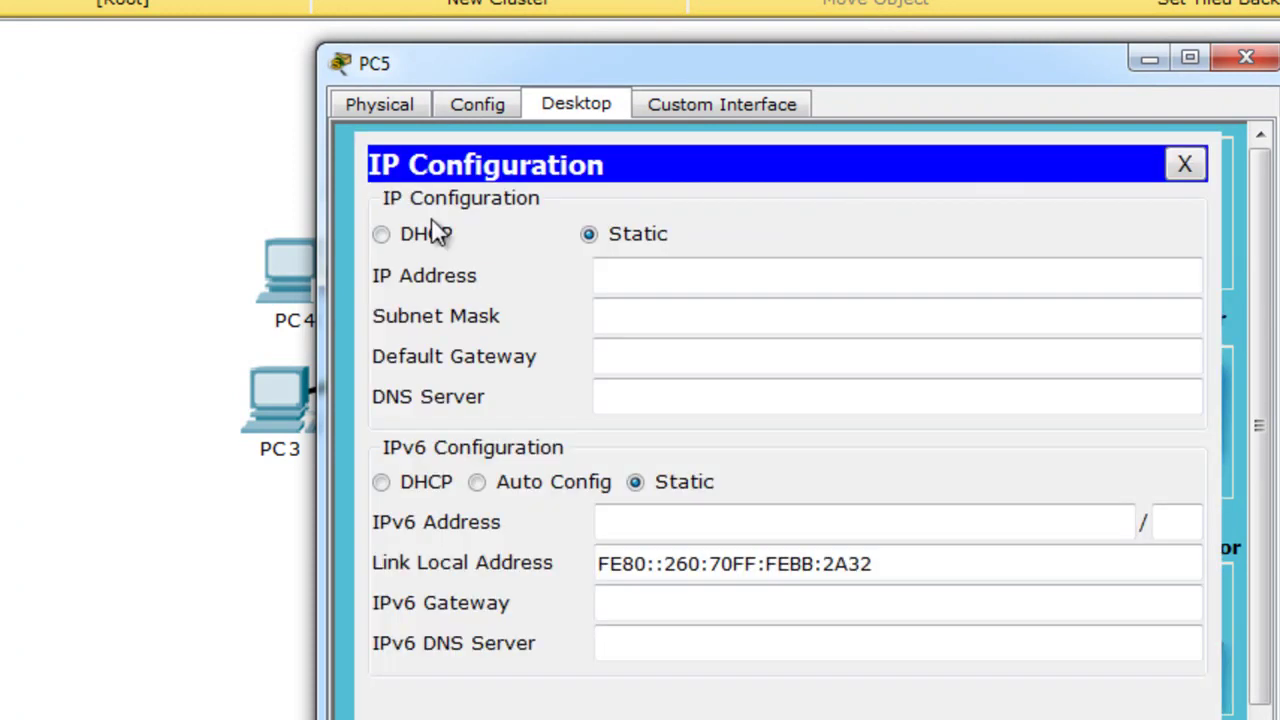
click(386, 233)
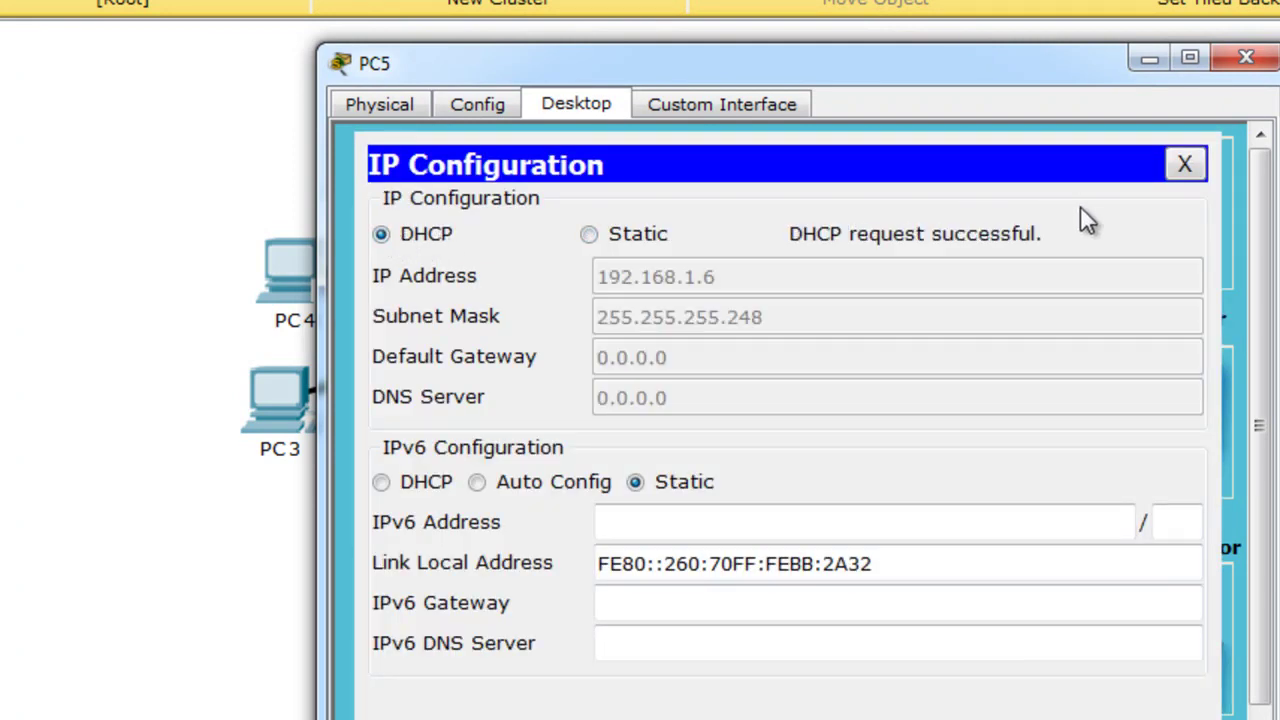
click(1236, 70)
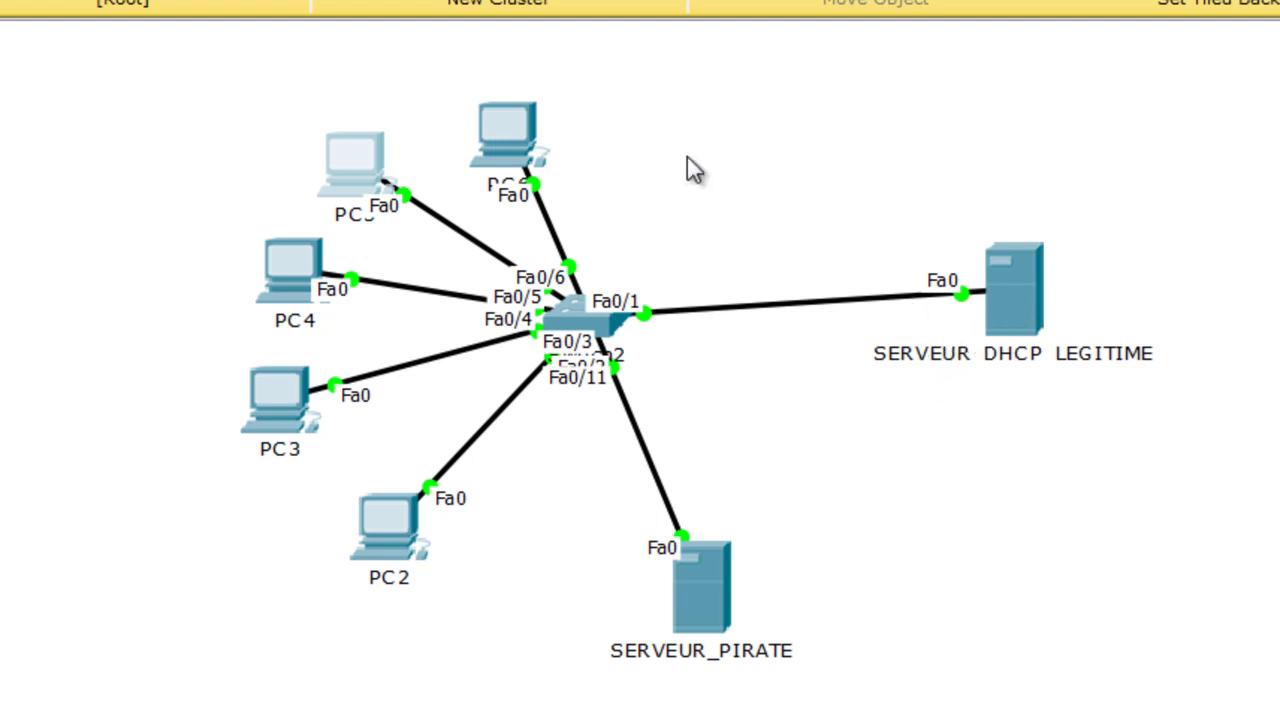
Open PC6's IP configuration, leave it on static, and minimize its window.
click(500, 121)
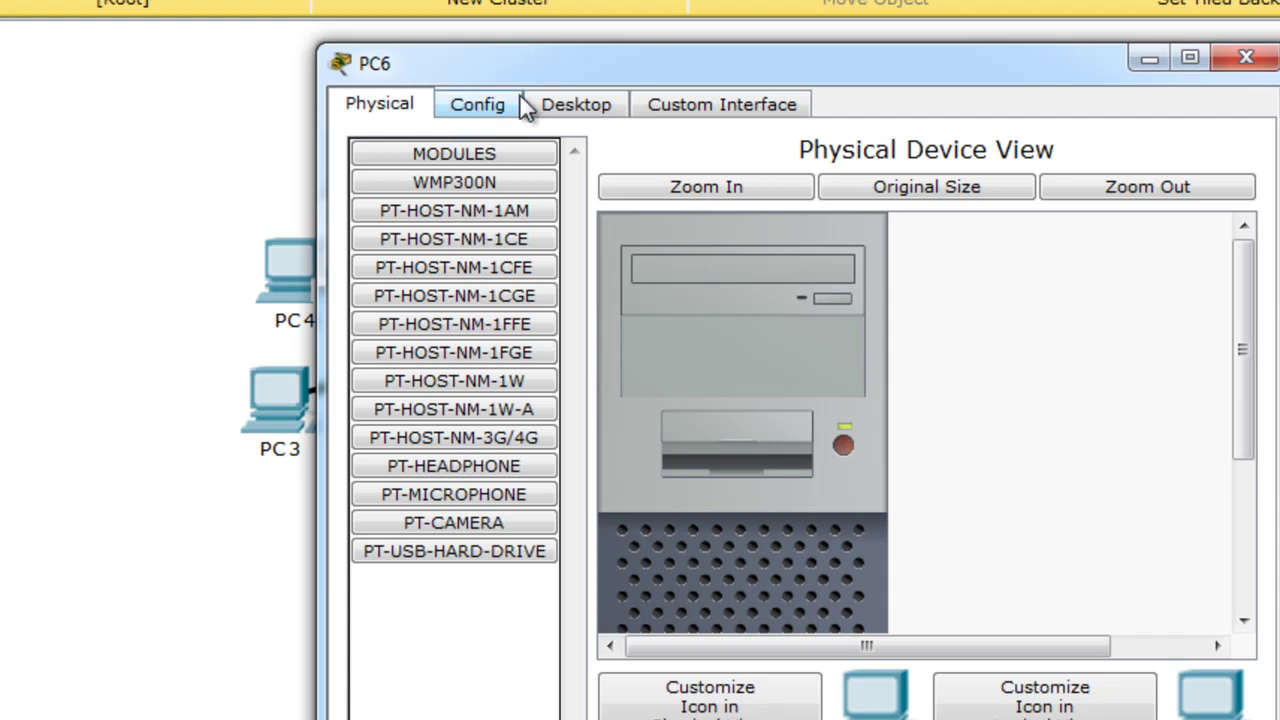
click(575, 108)
click(482, 195)
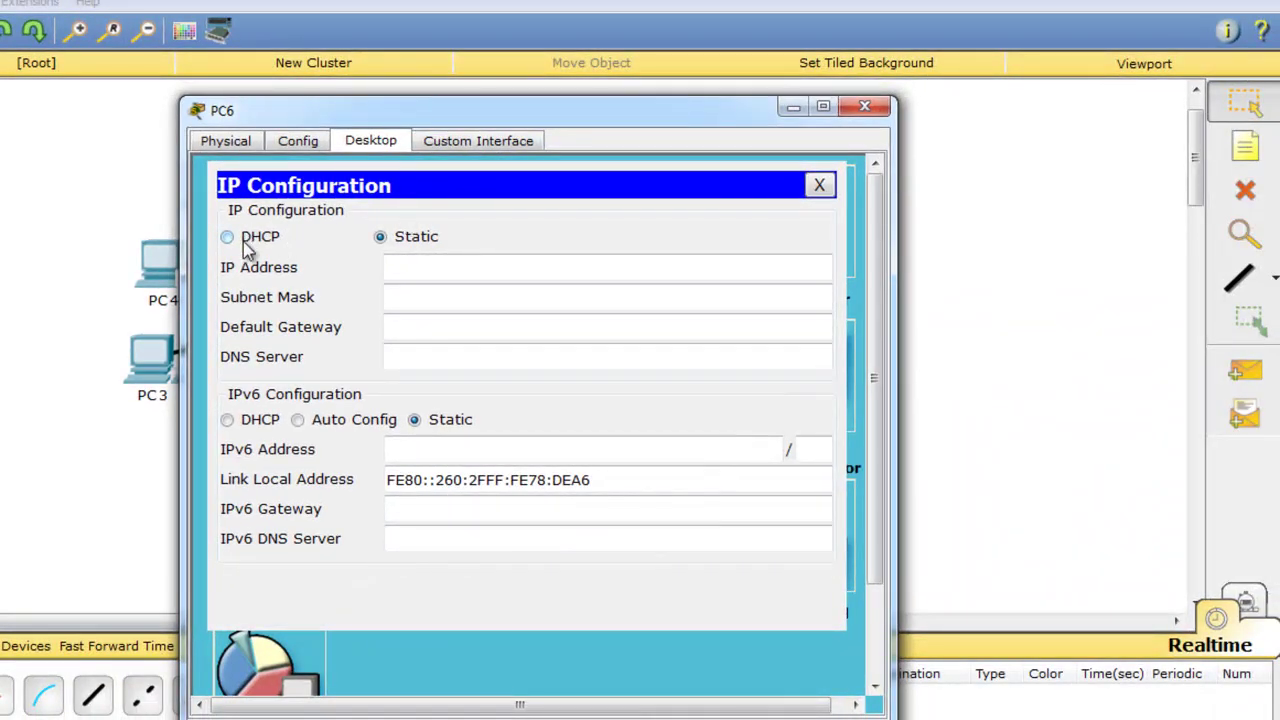
click(795, 107)
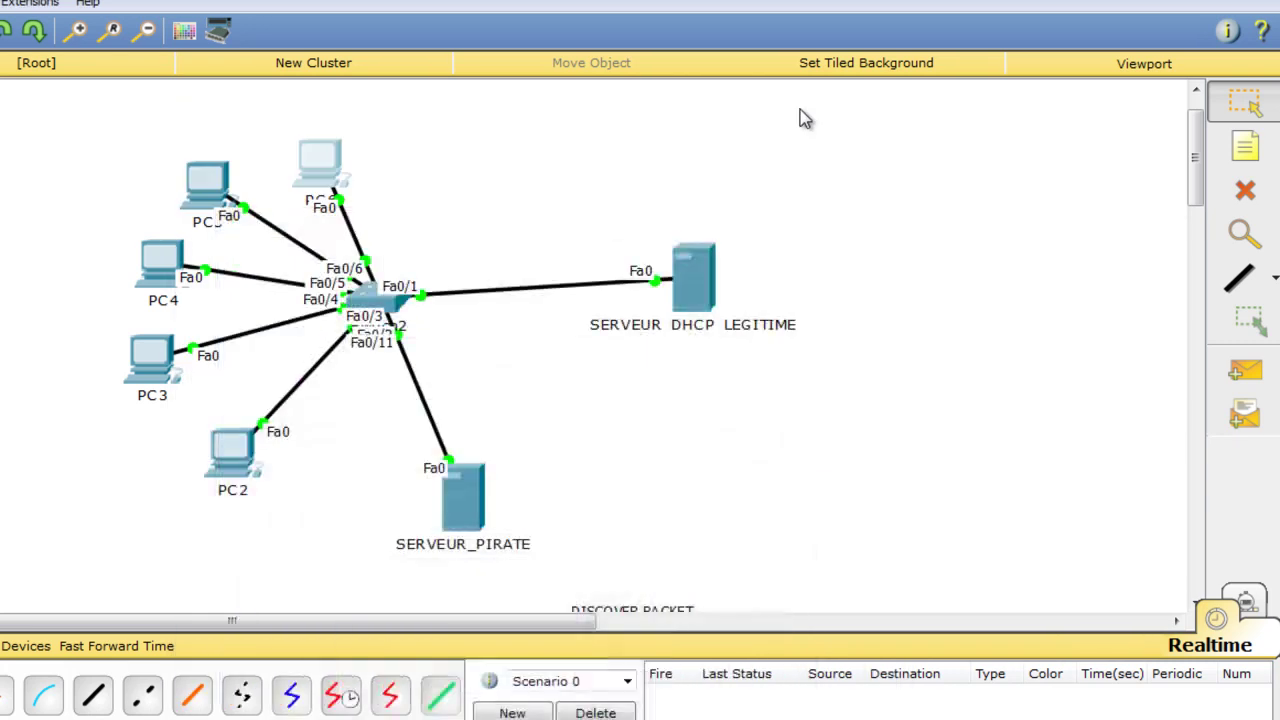
Switch to Simulation mode, limit the visible events to DHCP only, and hide the event list.
click(1245, 603)
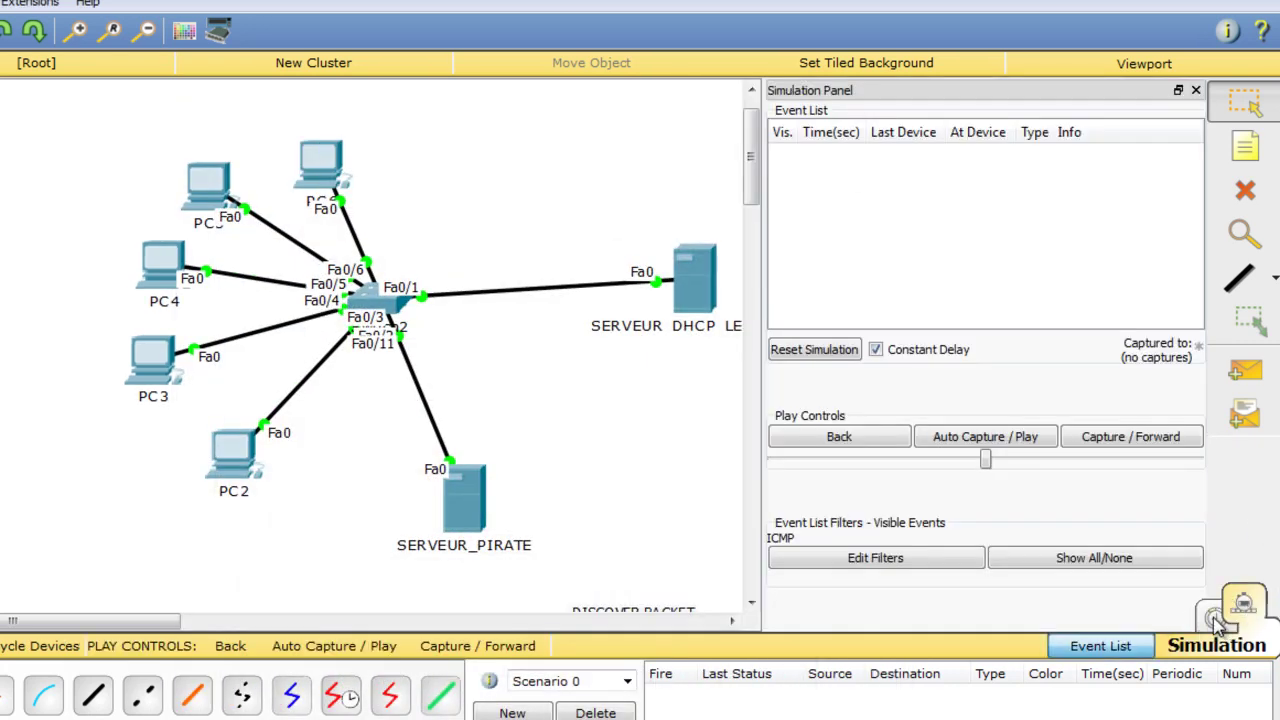
click(1105, 562)
click(948, 566)
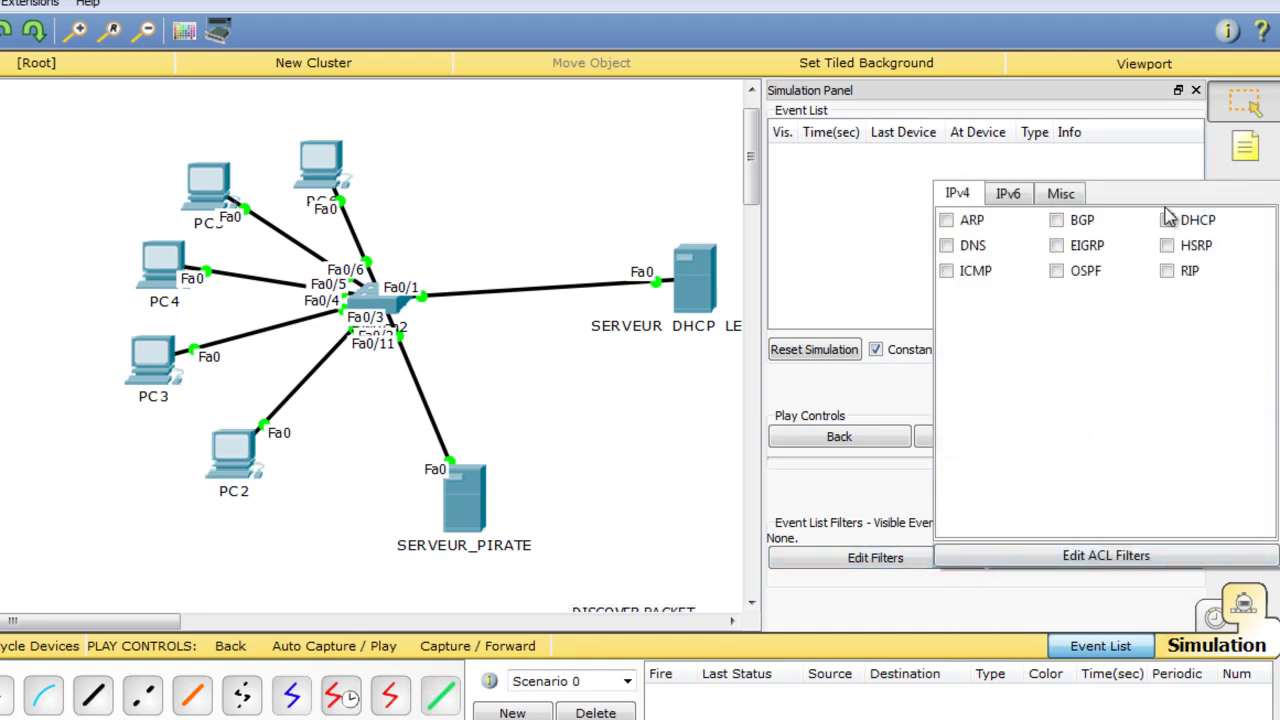
click(1168, 221)
click(1102, 647)
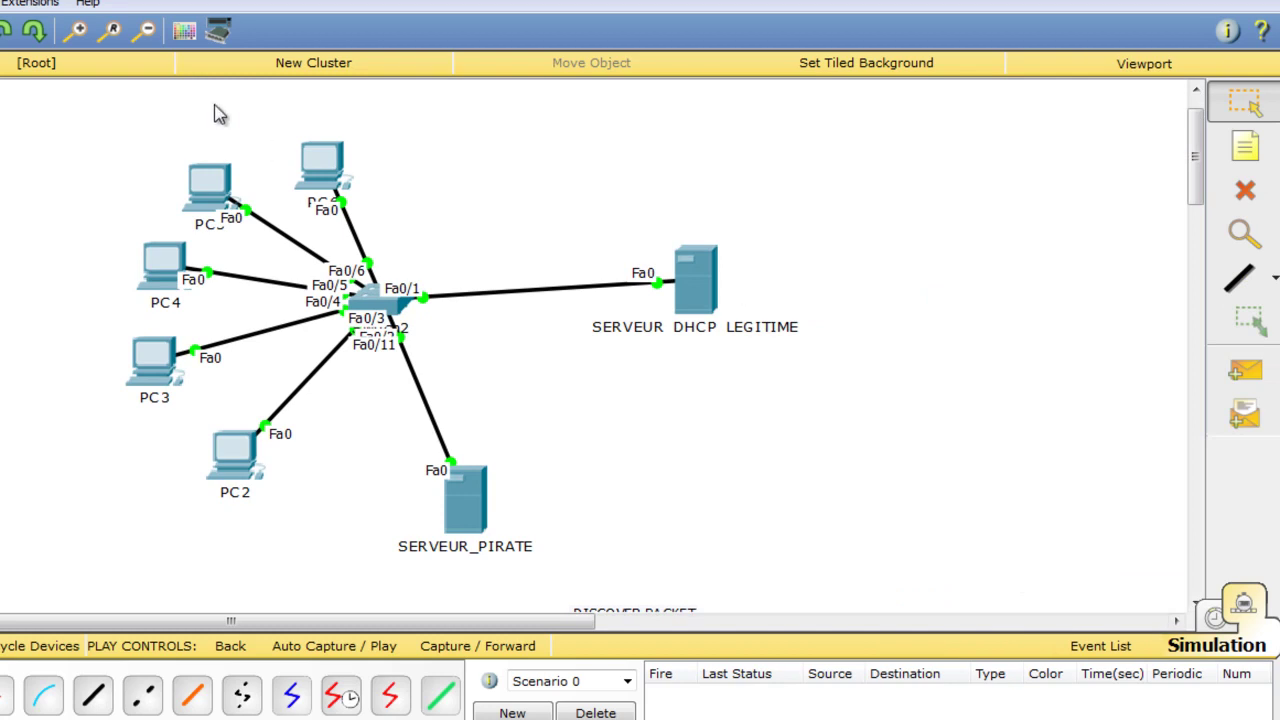
Set PC6's IPv4 configuration to DHCP and minimize its window to reveal the topology.
click(318, 163)
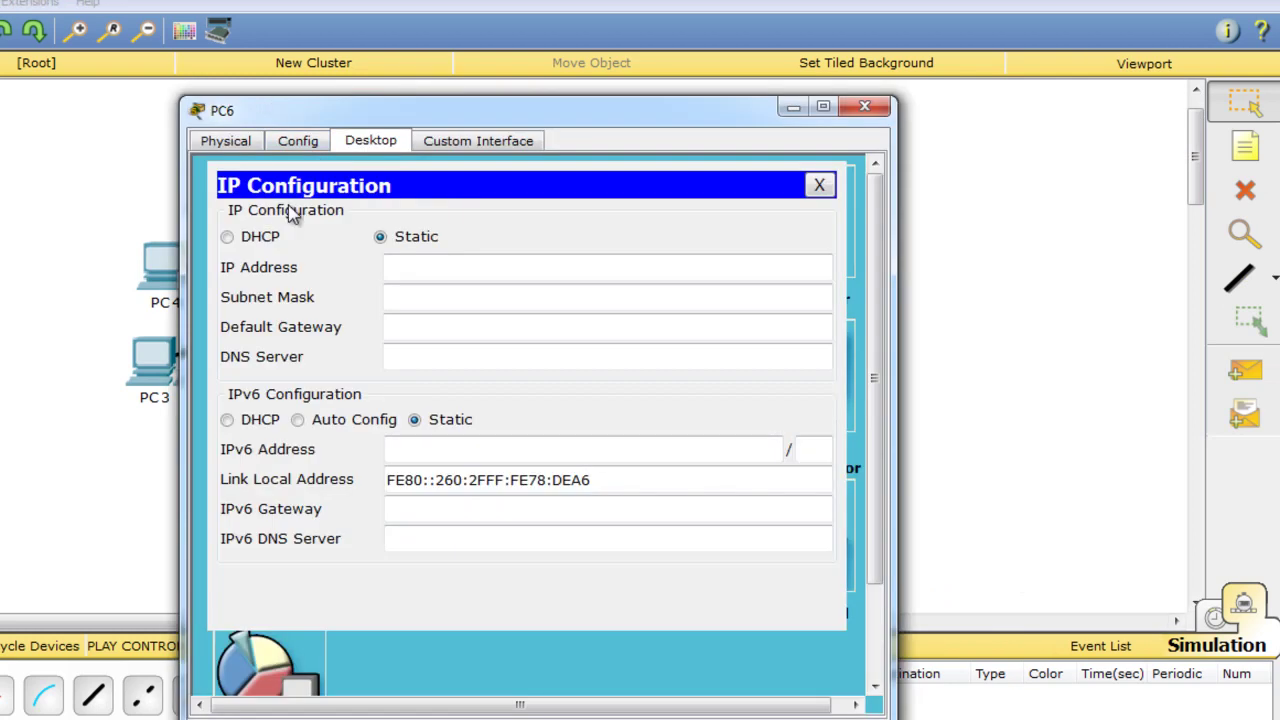
click(227, 237)
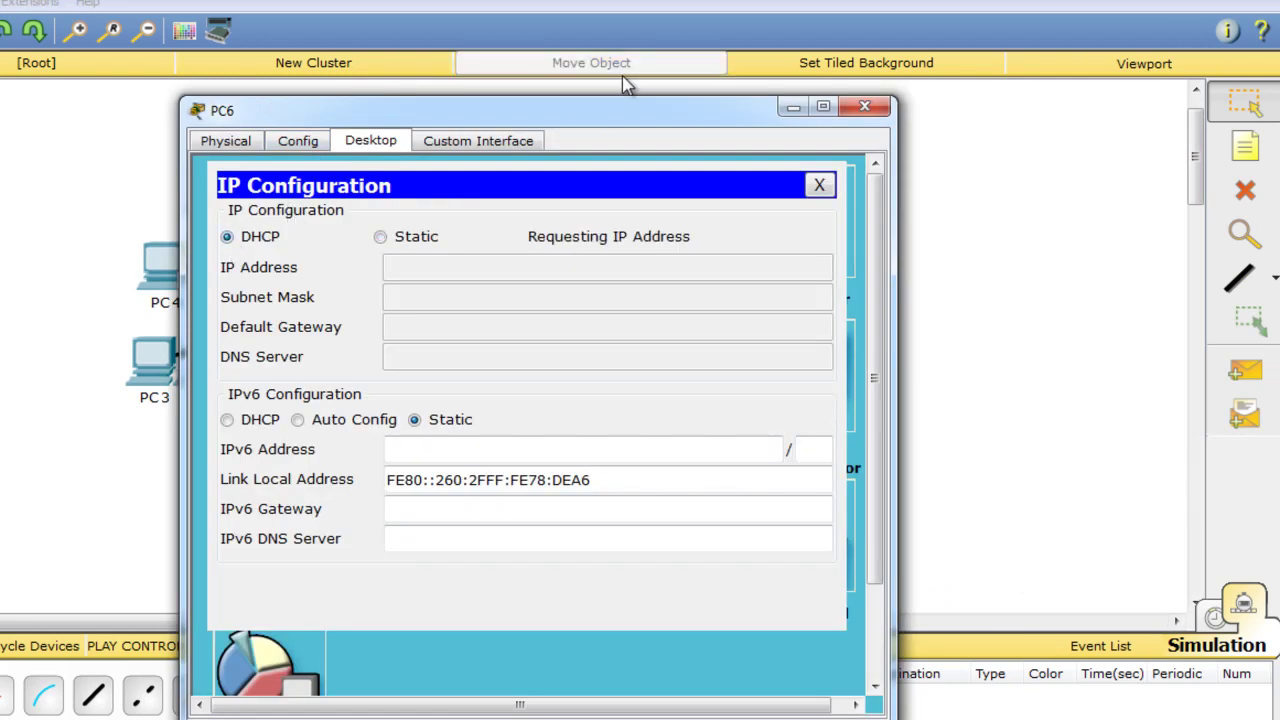
click(797, 110)
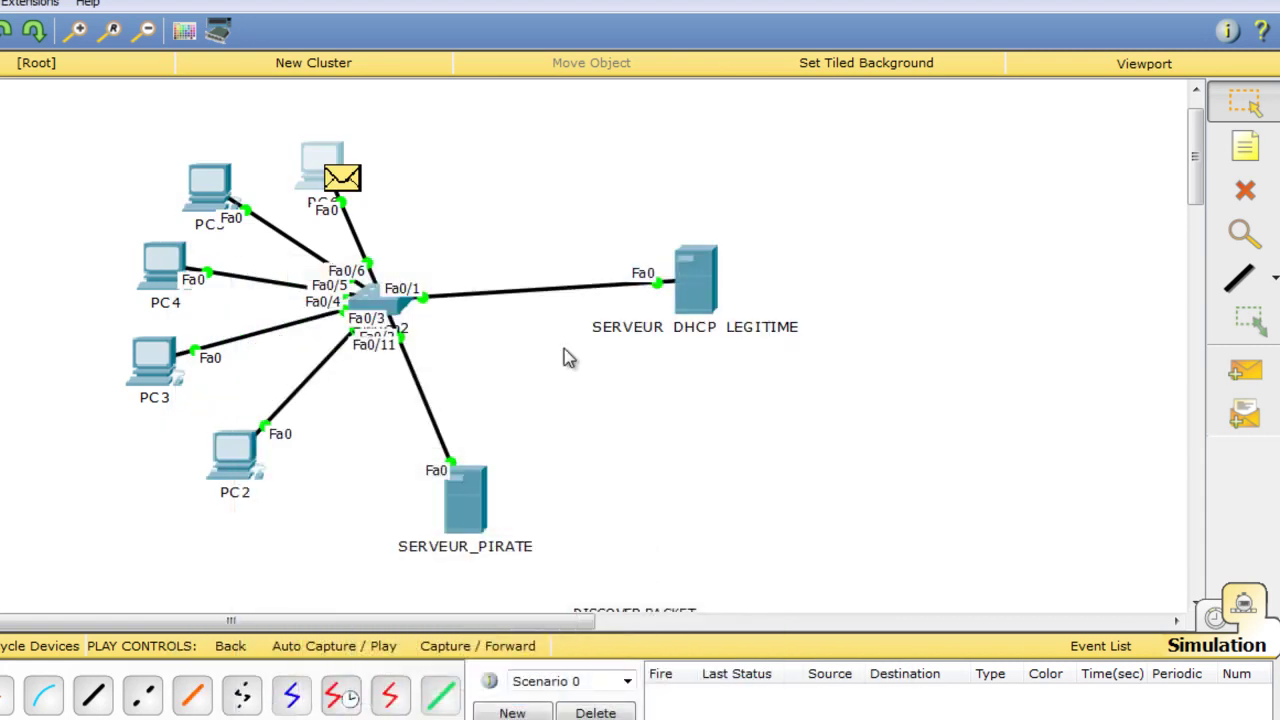
Advance the simulation three captures to follow PC6's DHCP request through the network.
click(512, 650)
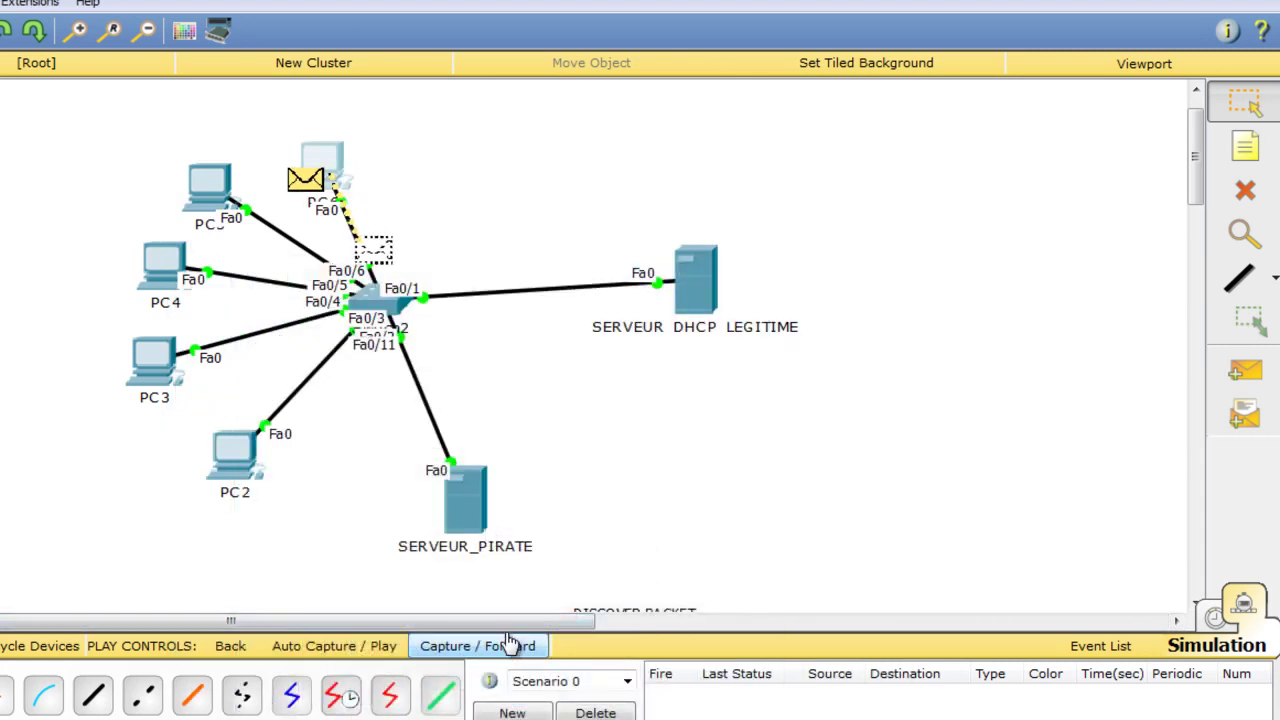
click(511, 646)
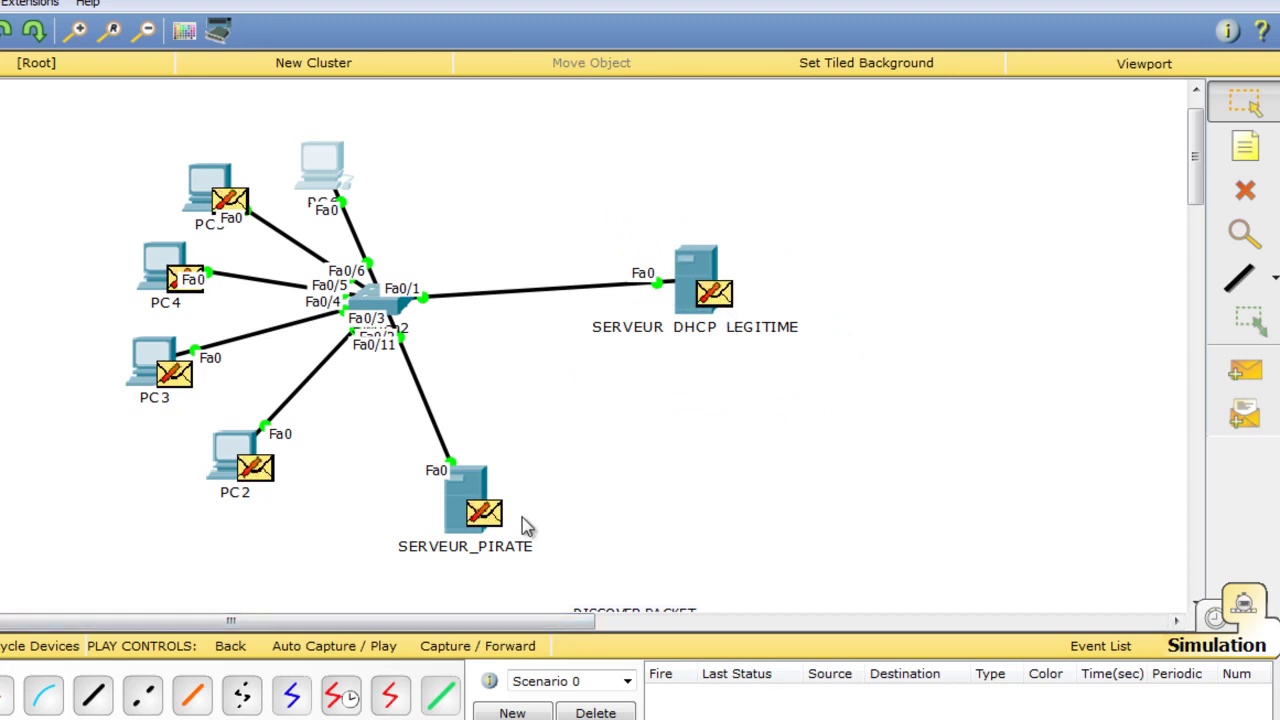
click(510, 662)
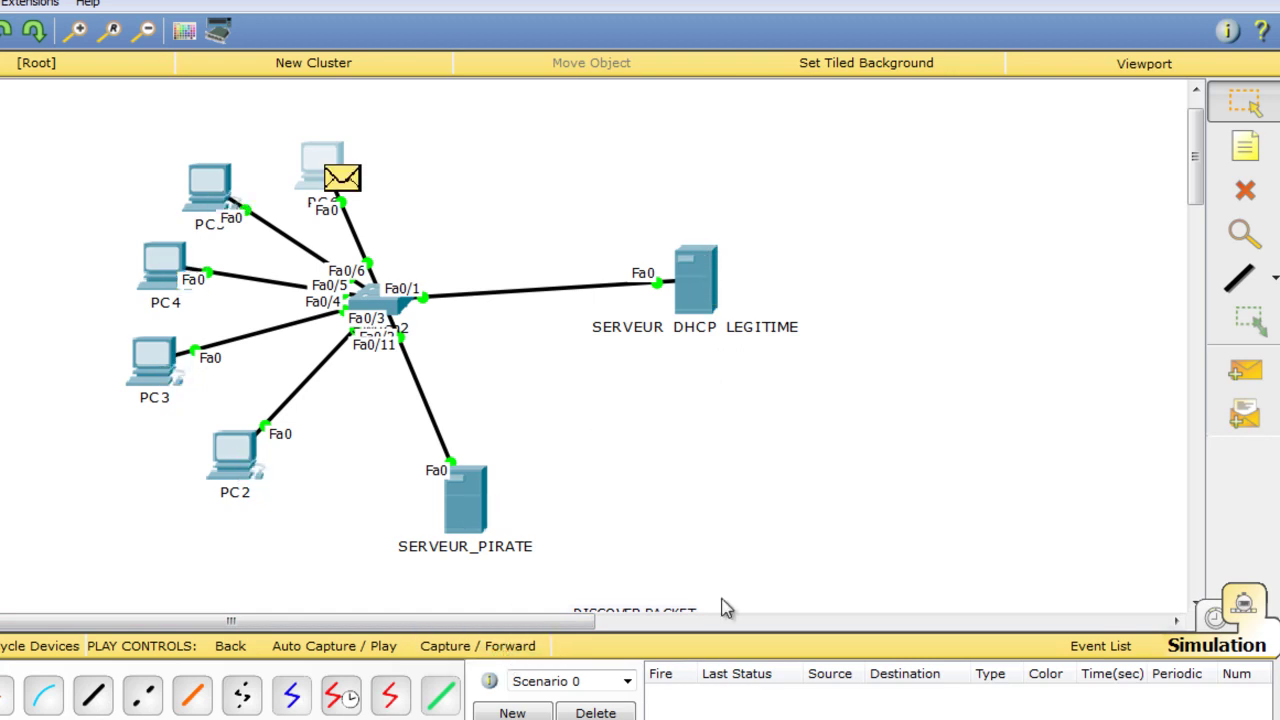
Return to Realtime mode and check the IP configuration PC6 ends up with.
click(1215, 618)
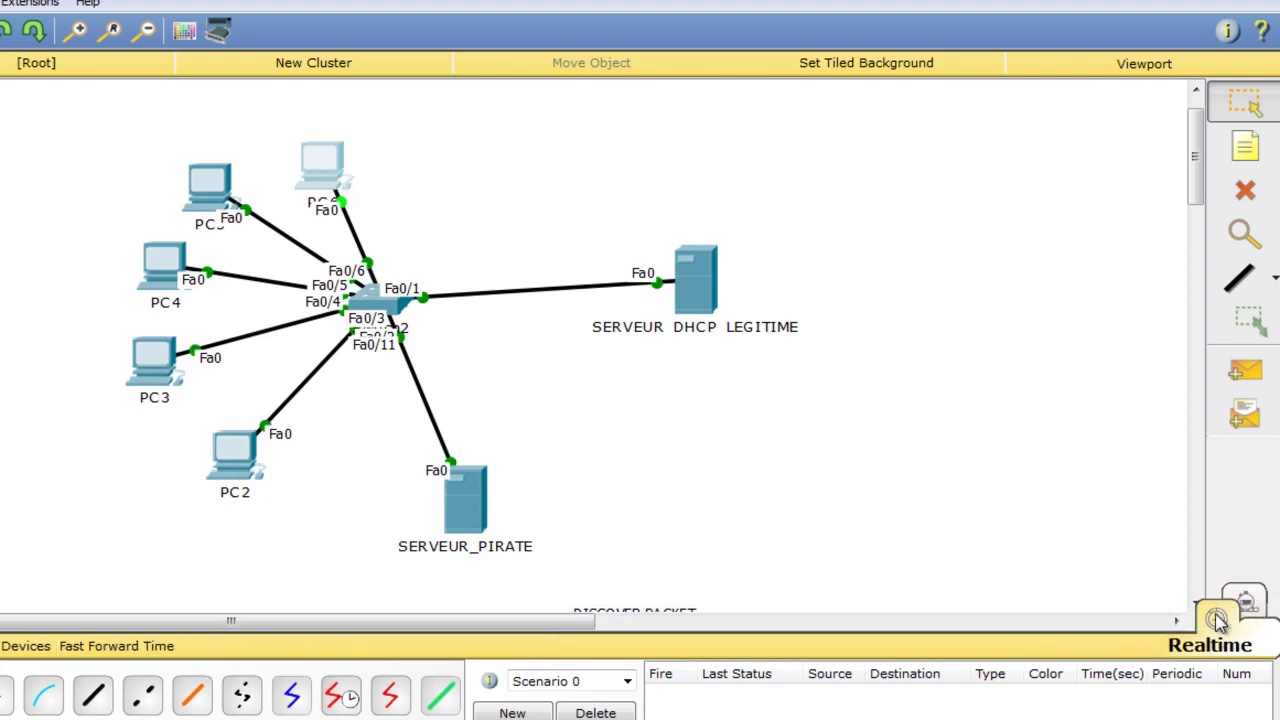
click(330, 175)
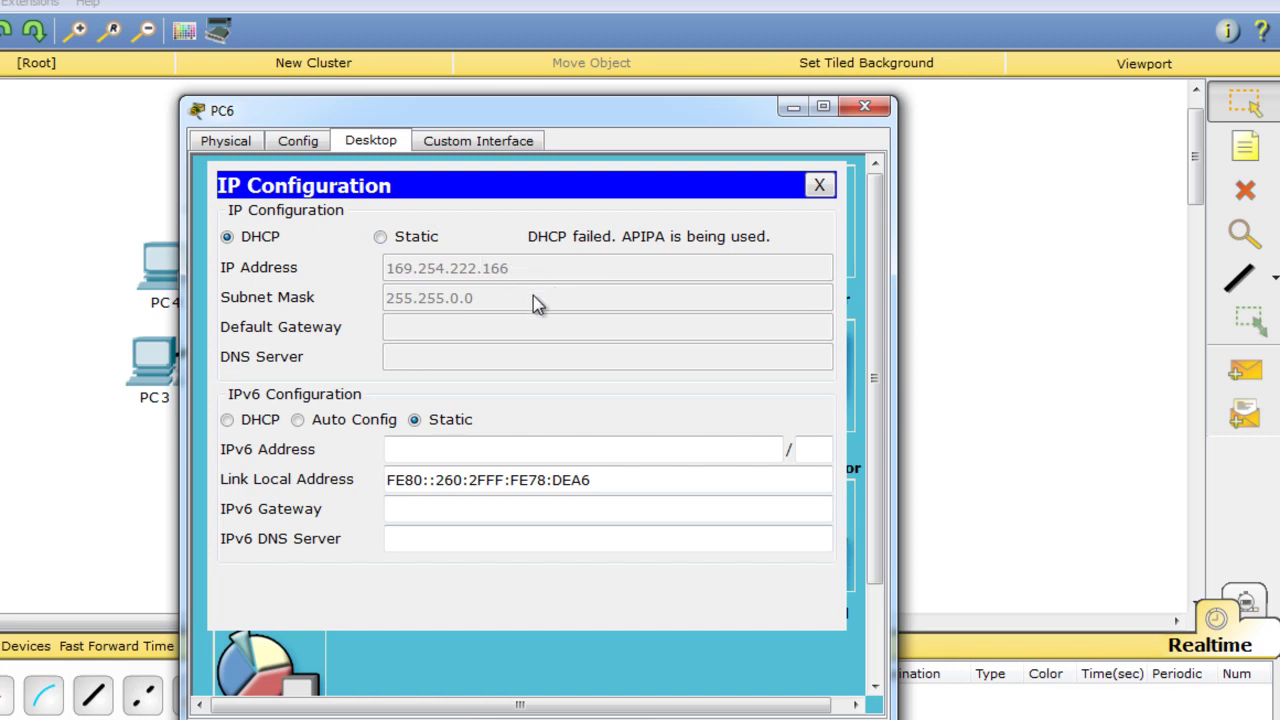
click(864, 107)
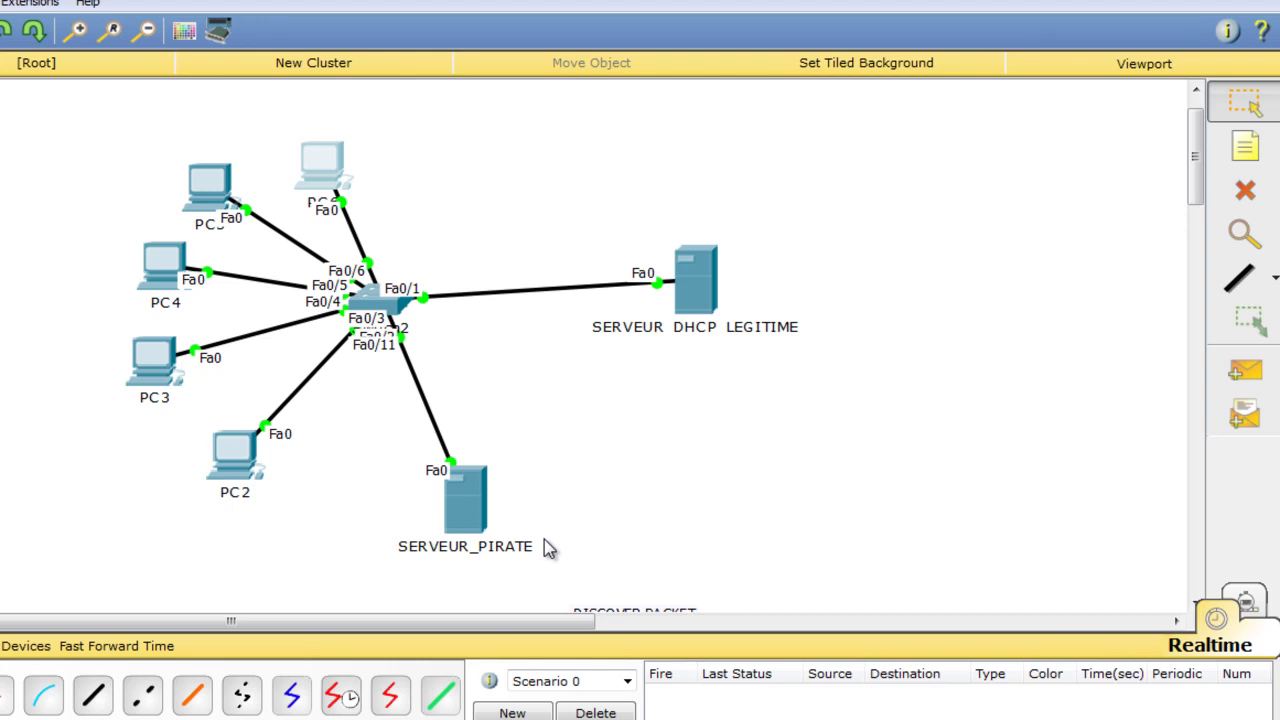
Review SERVEUR_PIRATE's DHCP service settings and minimize its window to reveal the topology.
click(470, 500)
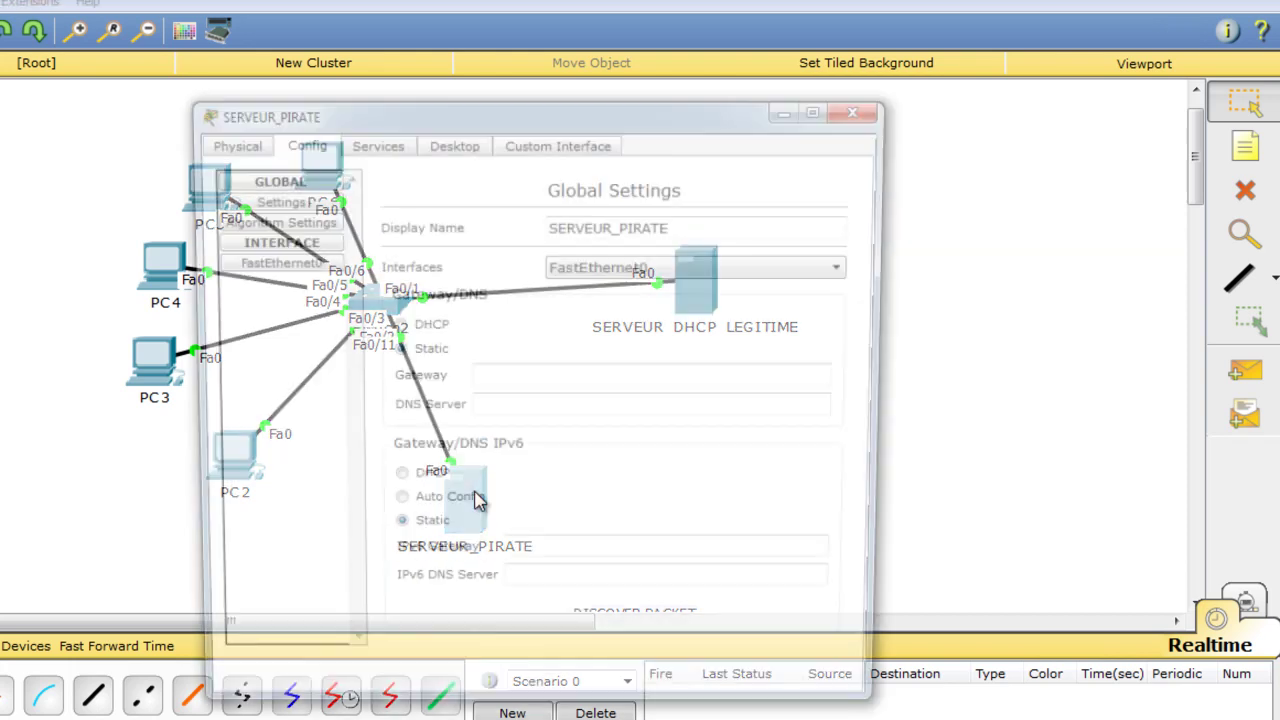
click(360, 145)
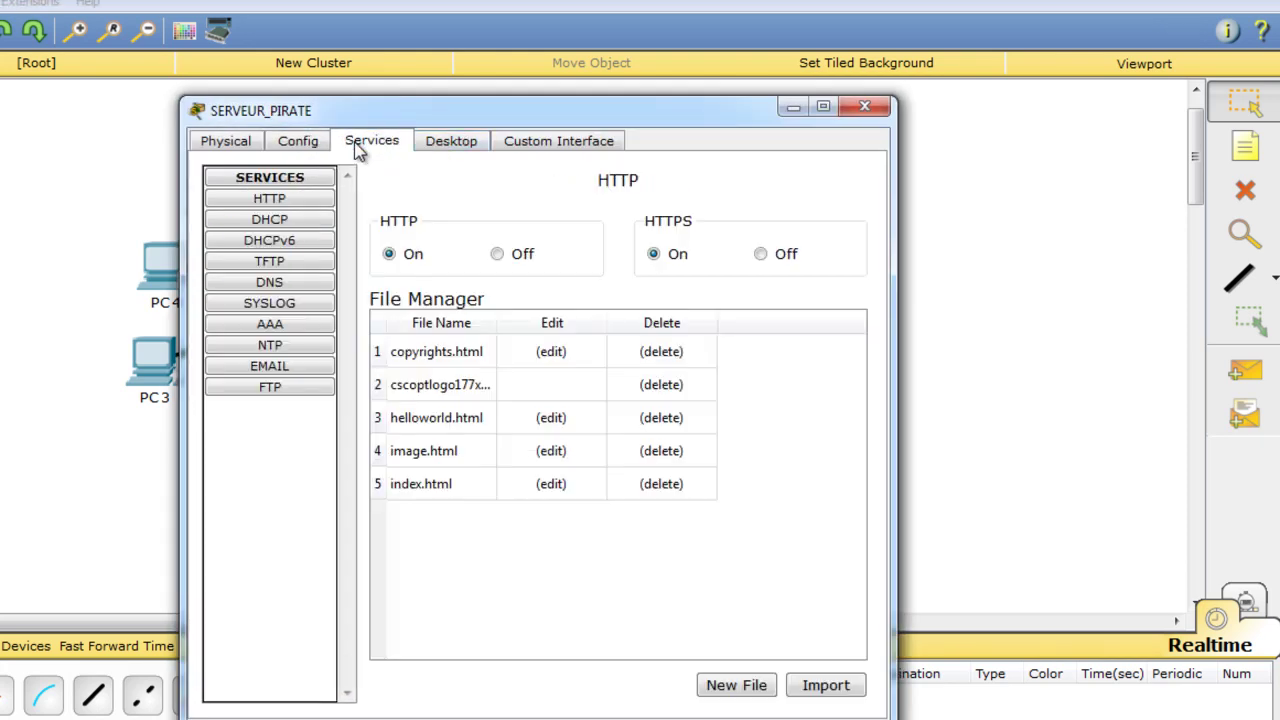
click(285, 222)
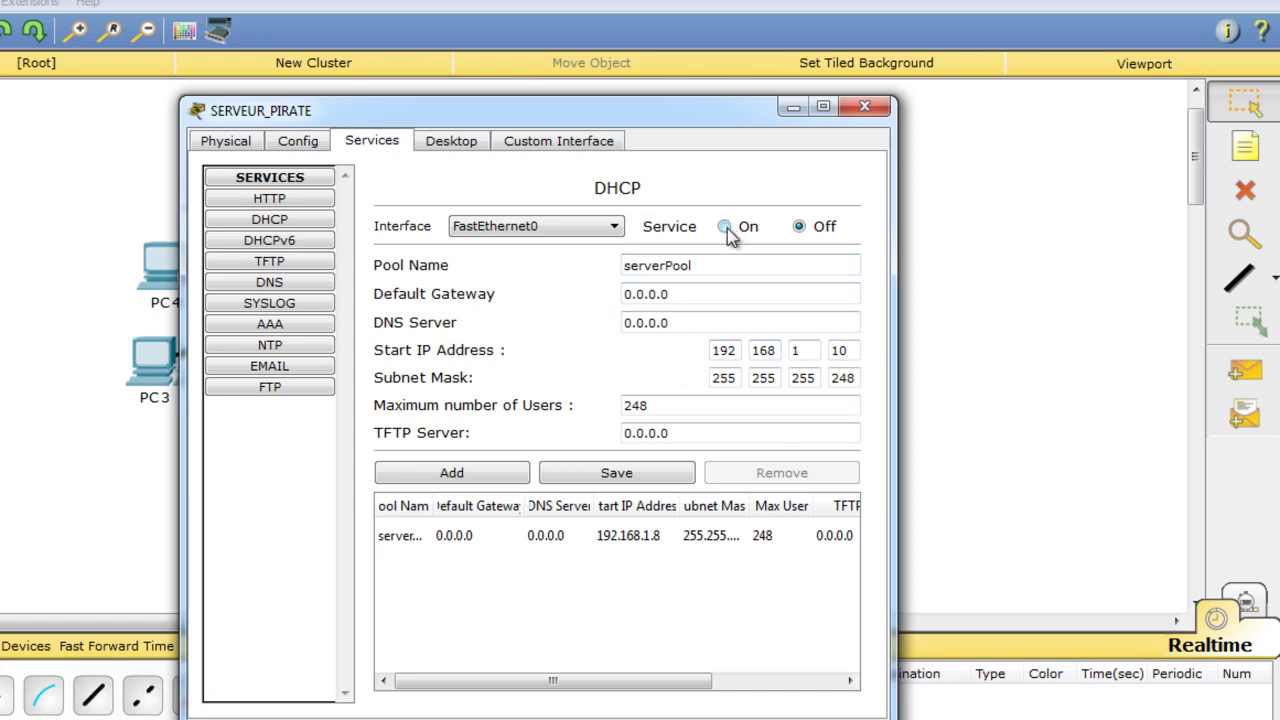
click(796, 108)
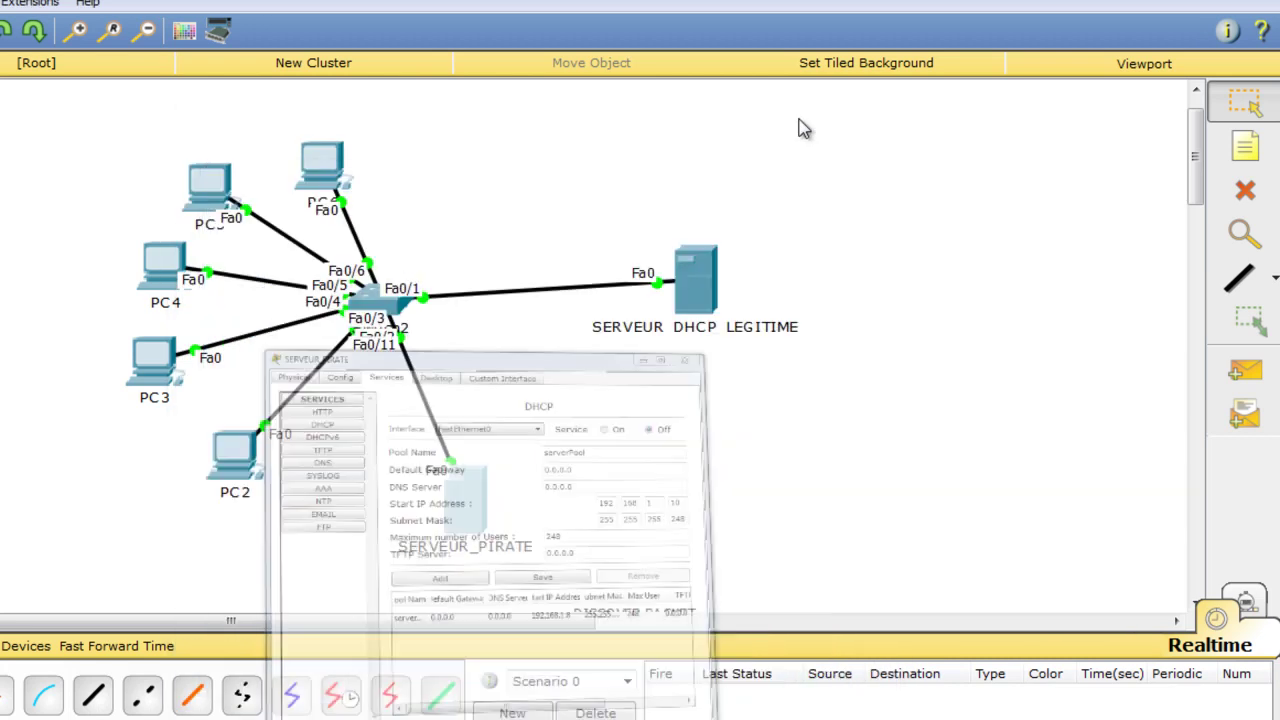
Set PC6's IPv4 configuration to Static and close its window.
click(325, 160)
click(270, 210)
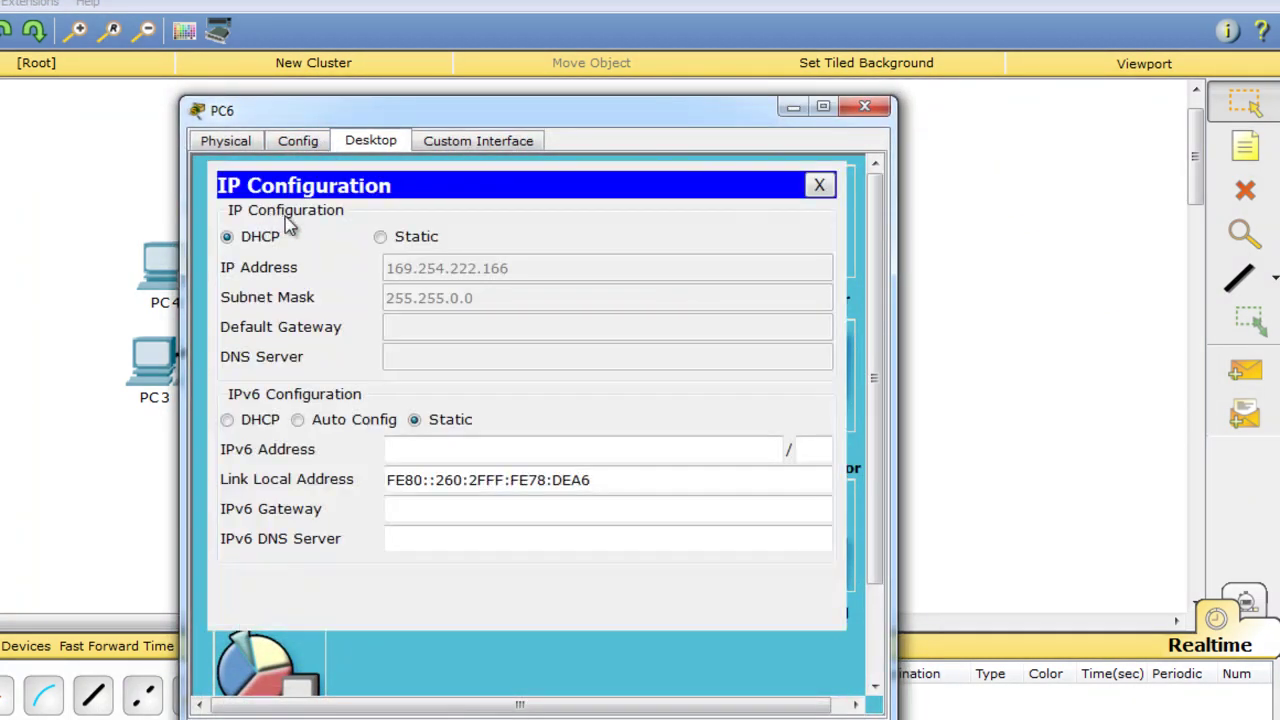
click(382, 237)
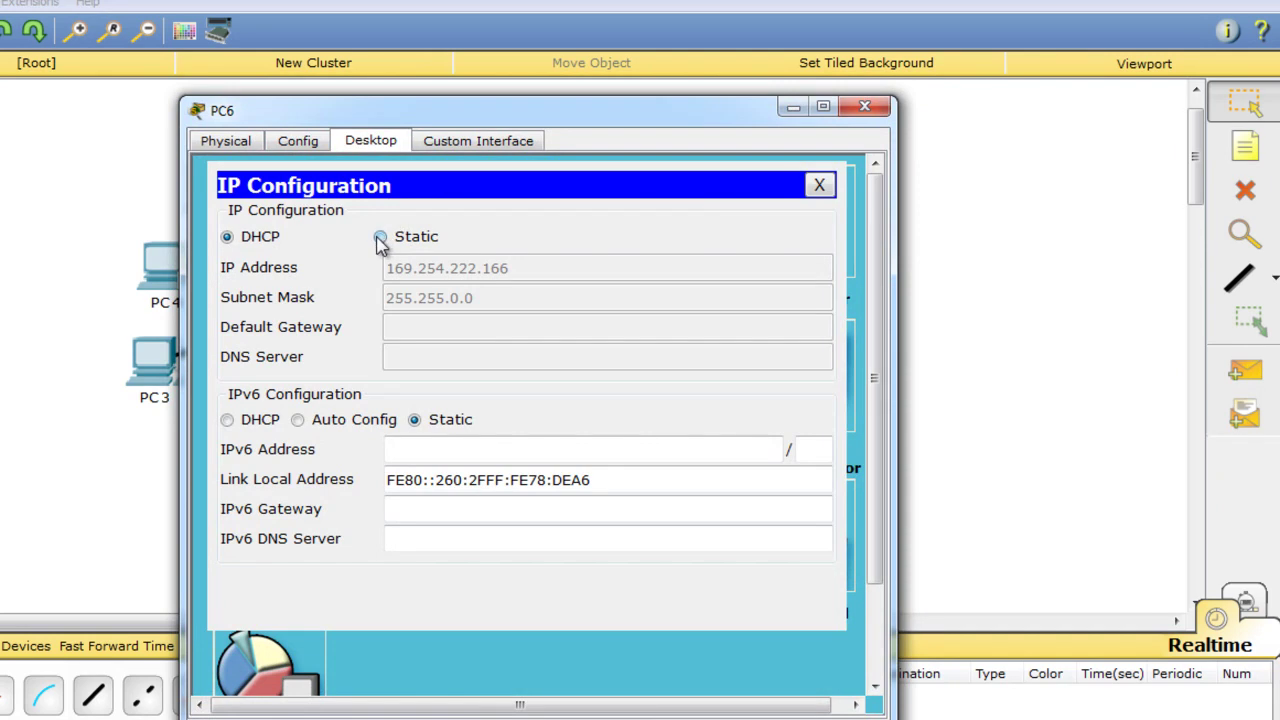
click(866, 107)
Turn on the DHCP service on SERVEUR_PIRATE's FastEthernet0 interface and close the server's window.
click(478, 514)
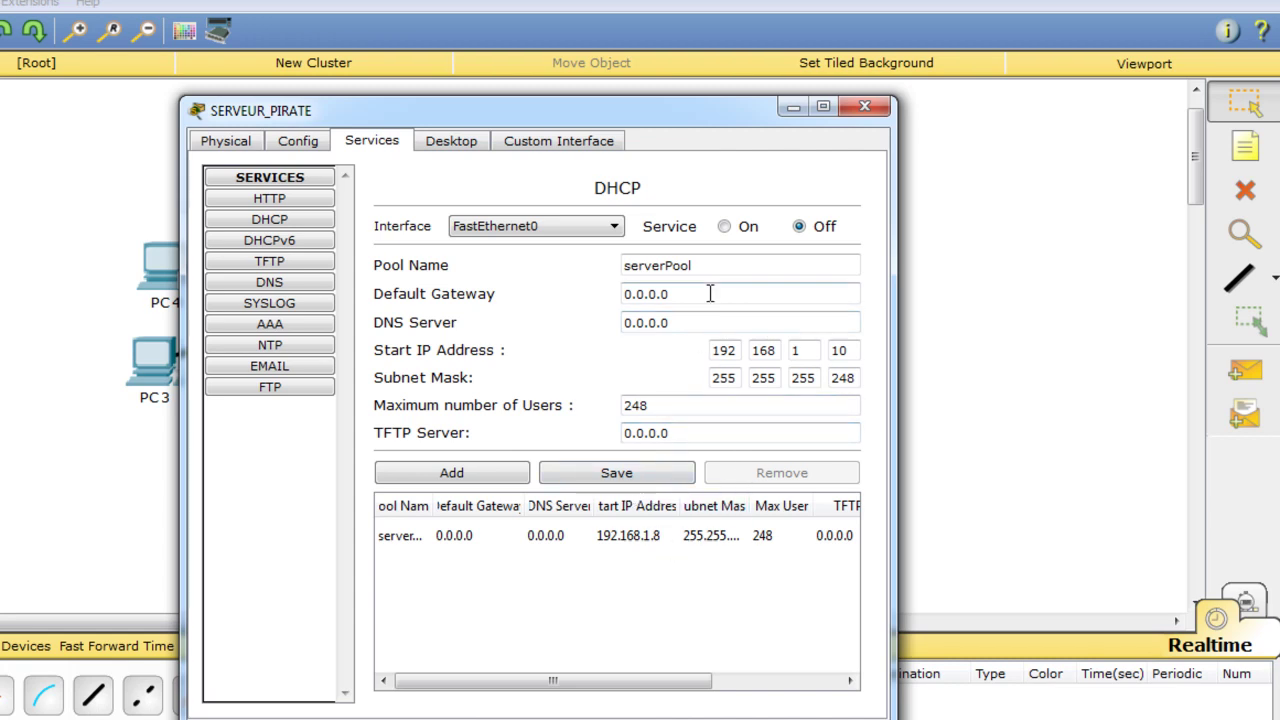
click(725, 228)
click(868, 108)
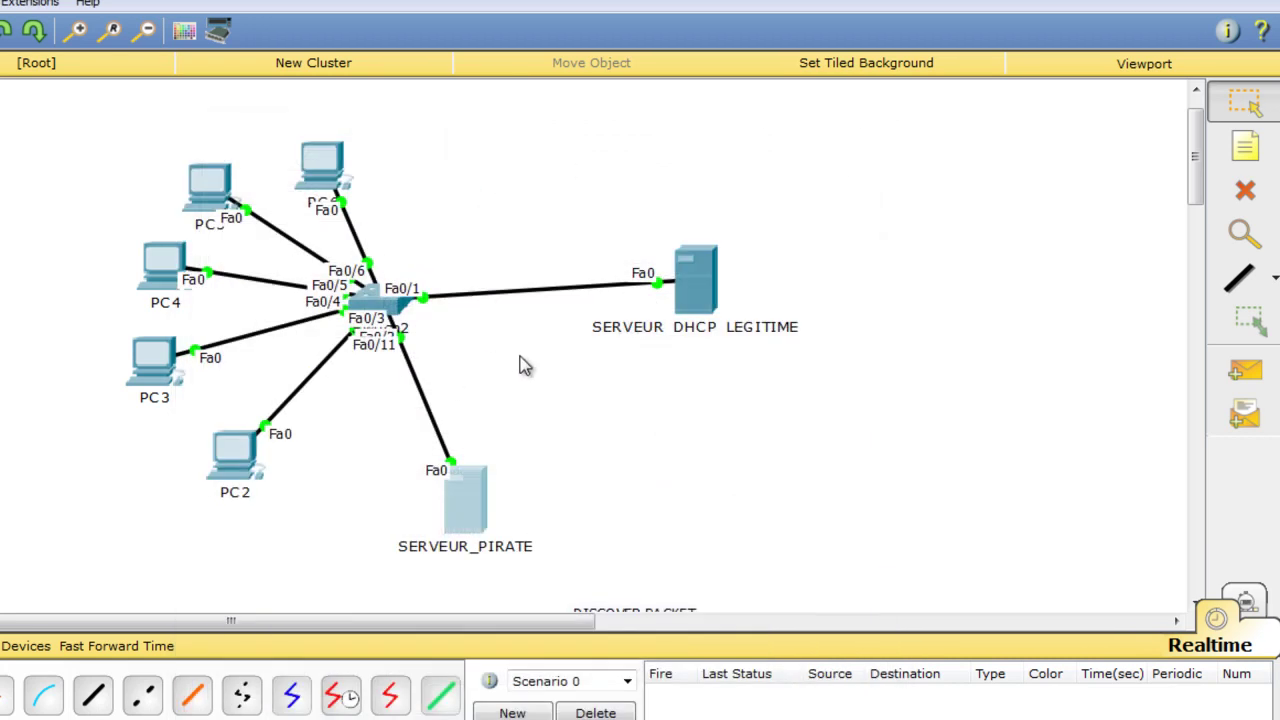
Switch to Simulation mode with the event list hidden, and set PC6's IPv4 configuration to DHCP, minimizing its window.
click(1261, 606)
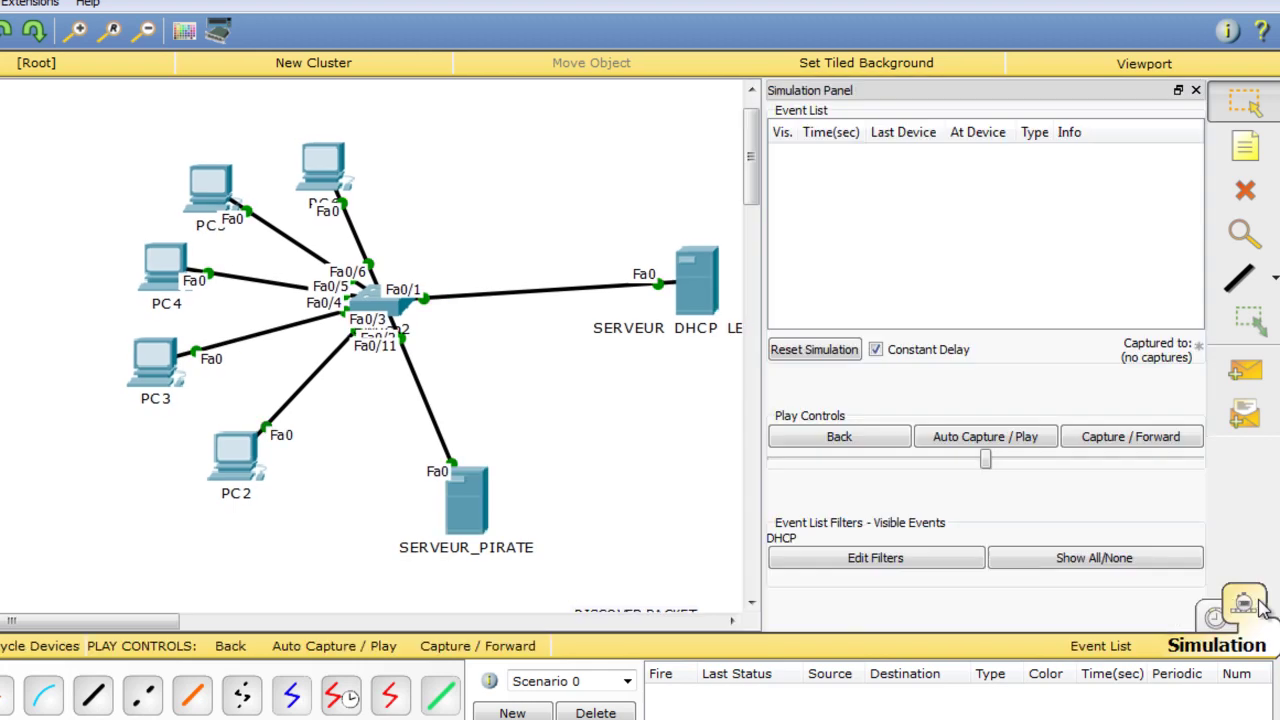
click(1100, 646)
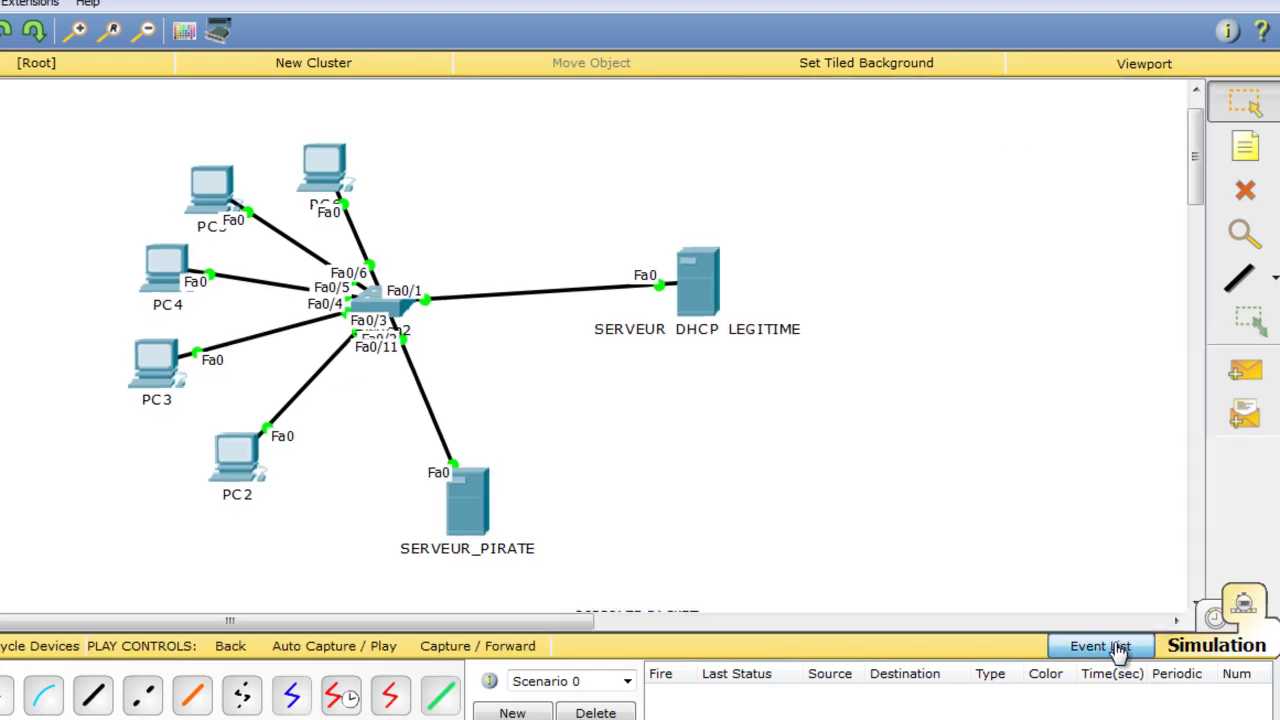
click(334, 165)
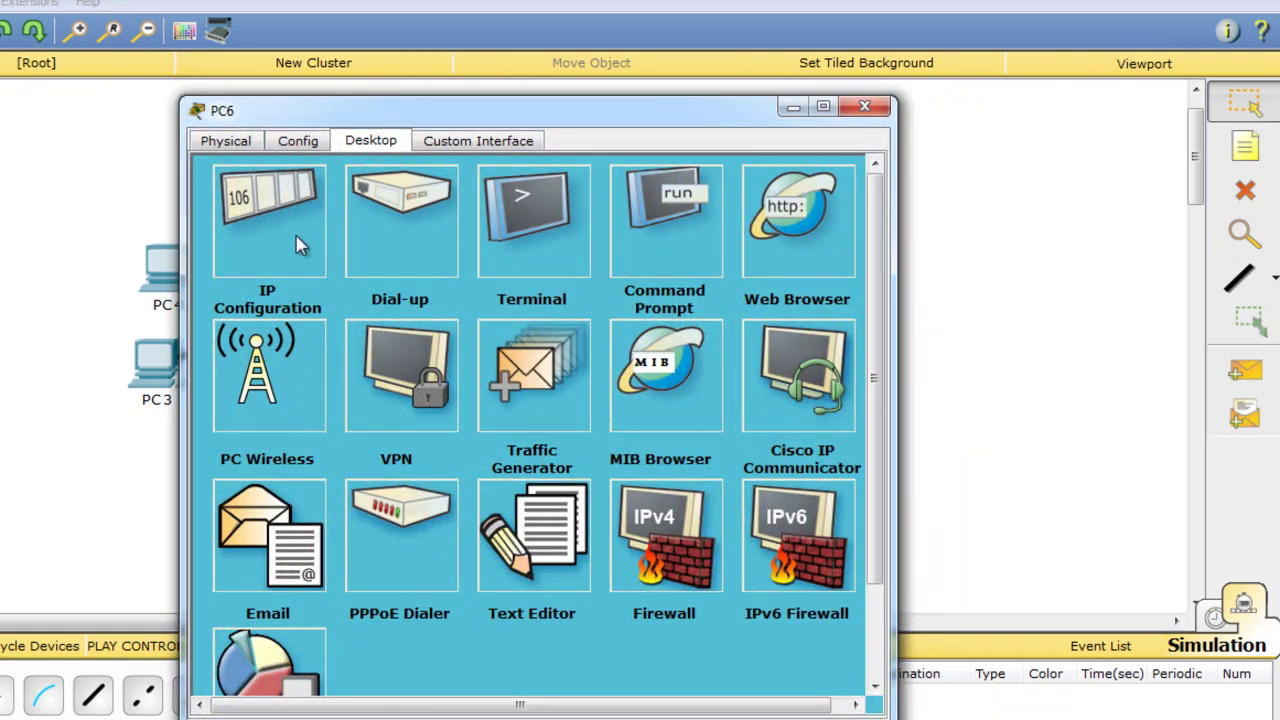
click(312, 246)
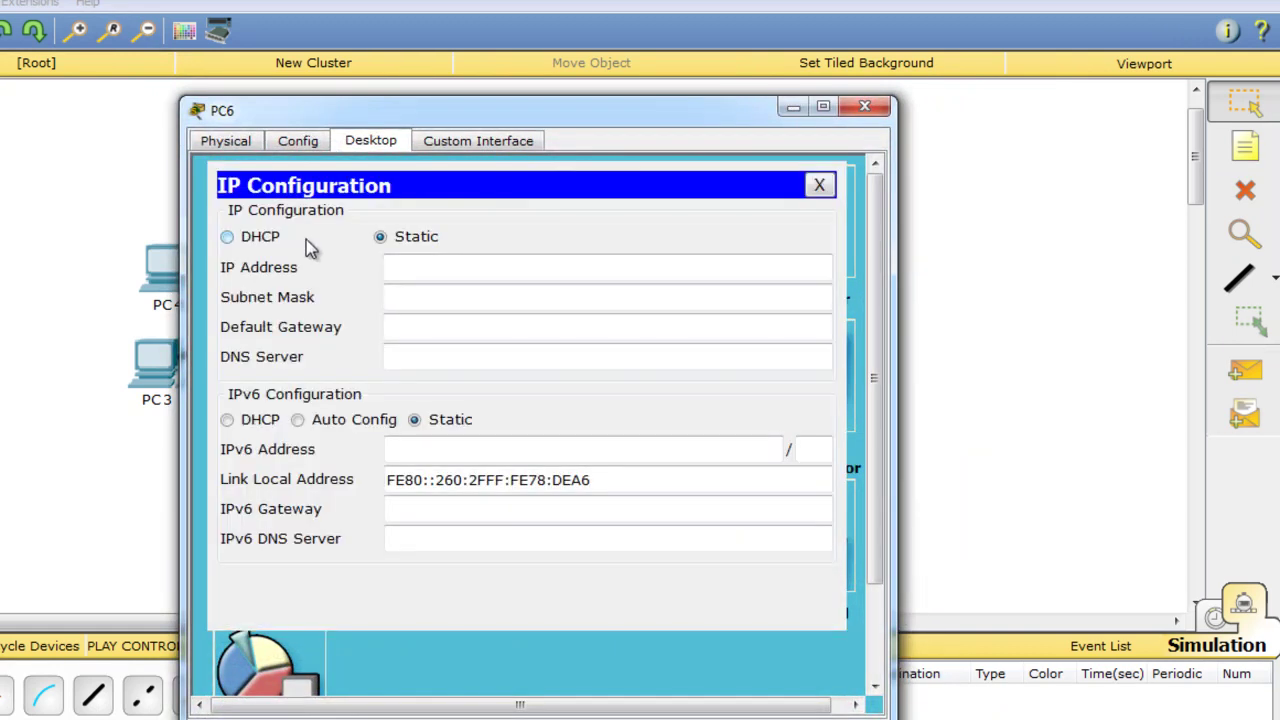
click(228, 237)
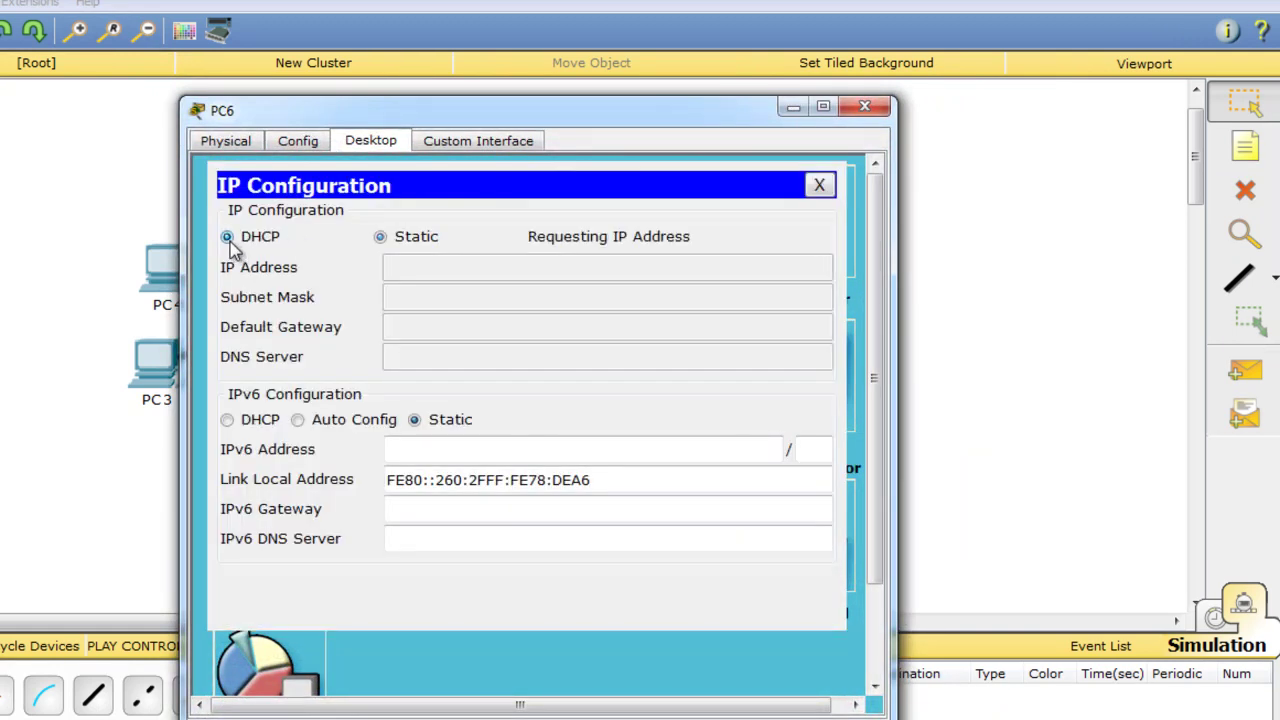
click(792, 107)
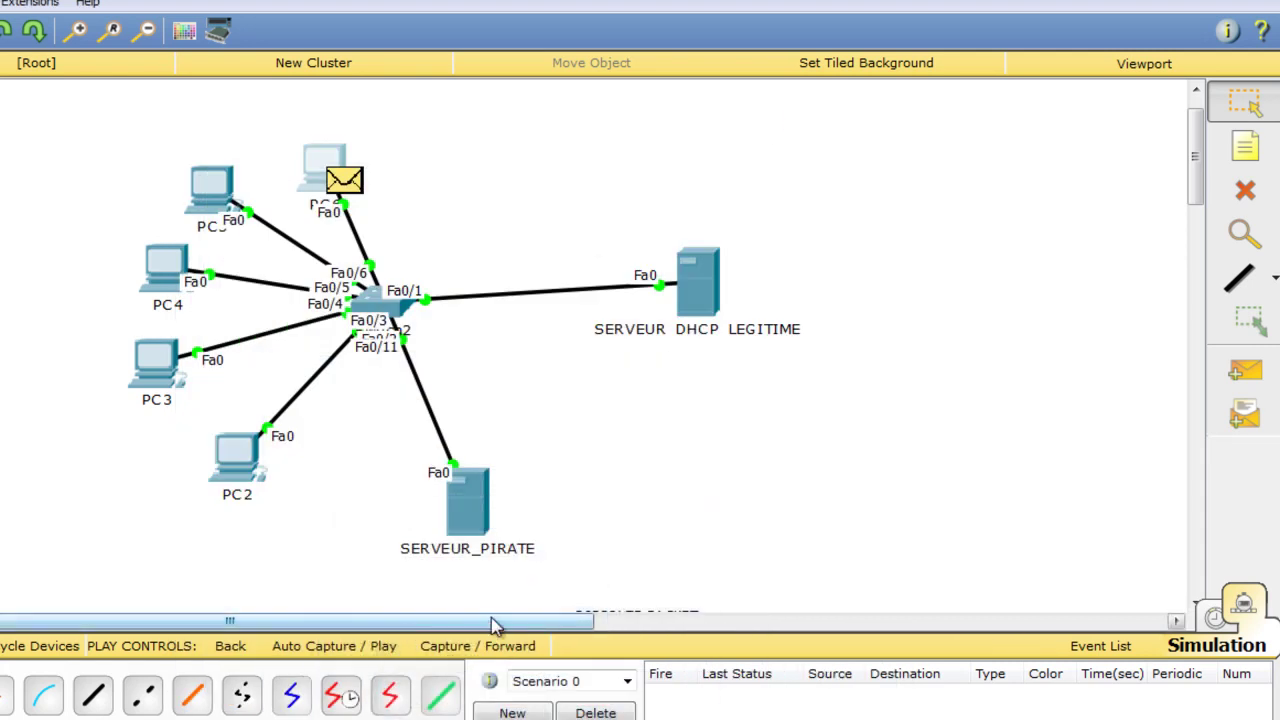
Advance the simulation five captures to follow the DHCP exchange between PC6 and SERVEUR_PIRATE.
click(521, 650)
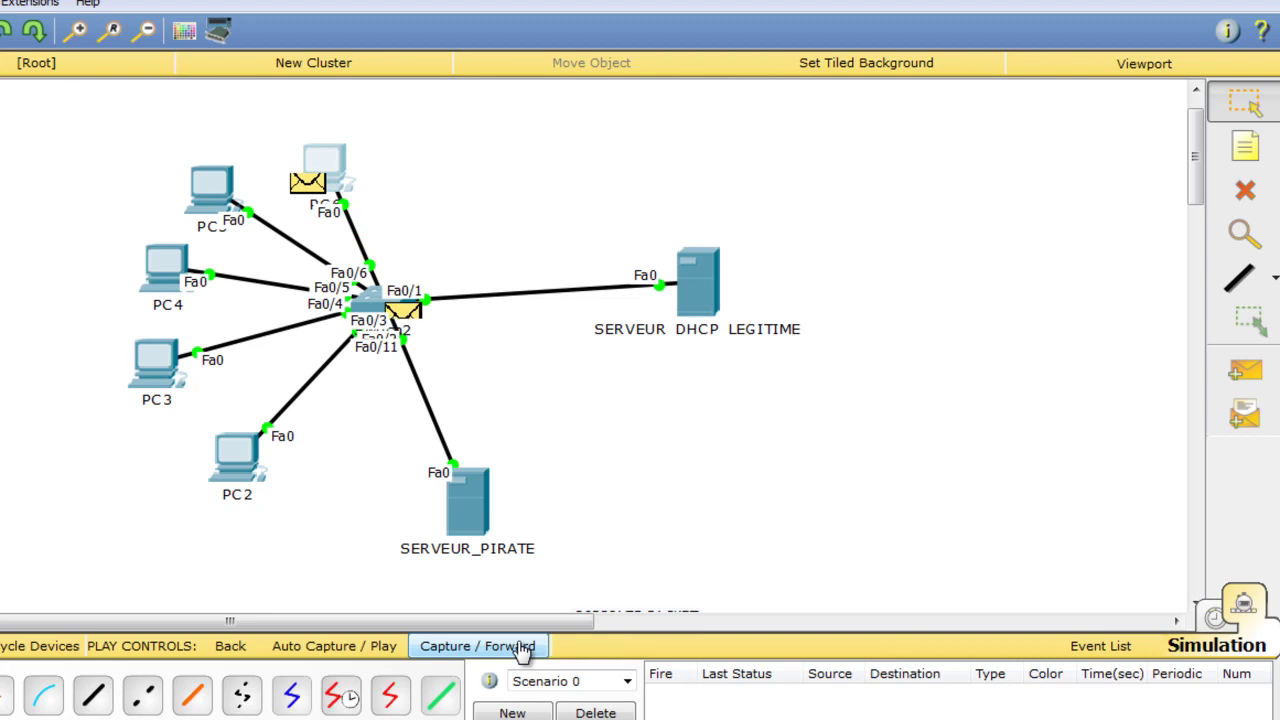
click(521, 650)
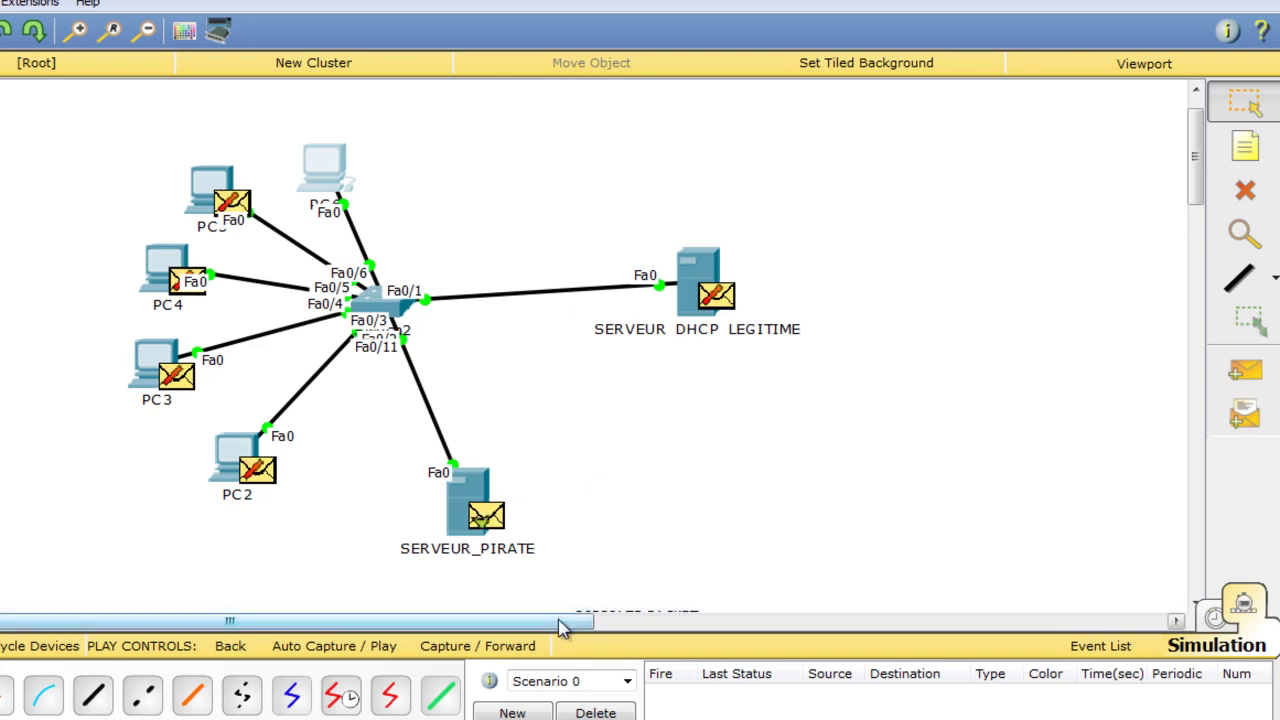
click(517, 648)
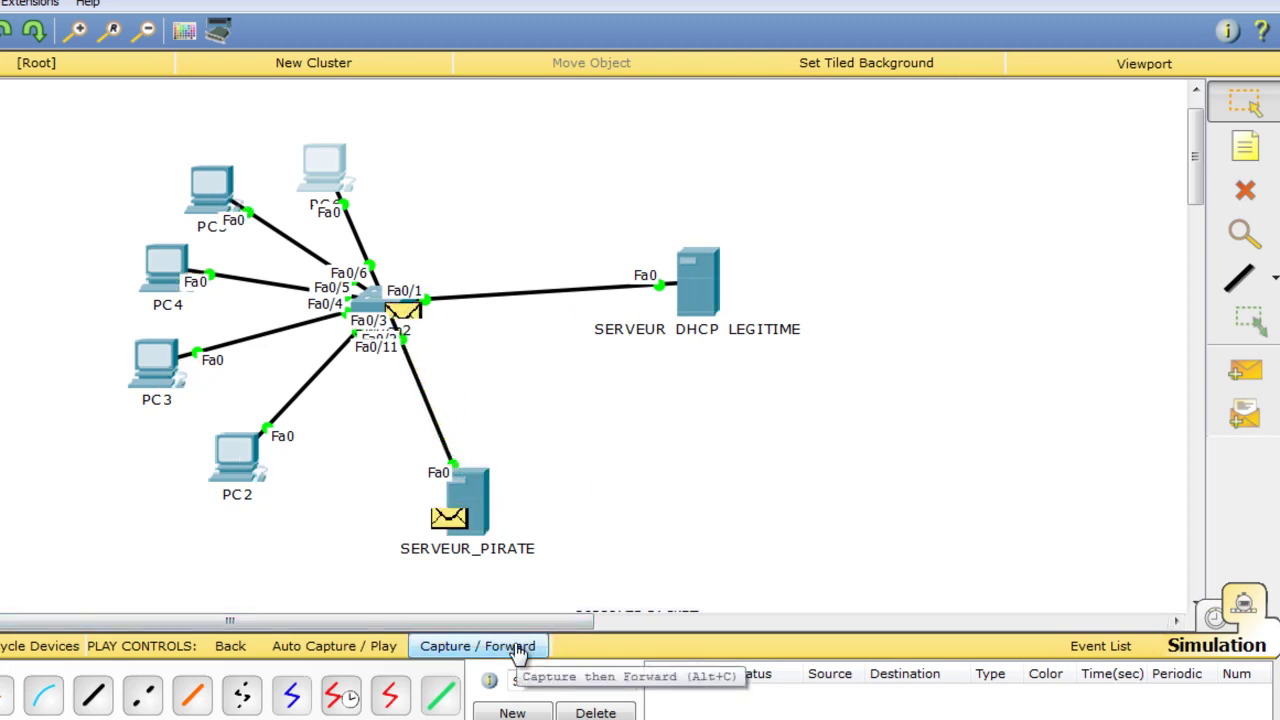
click(517, 648)
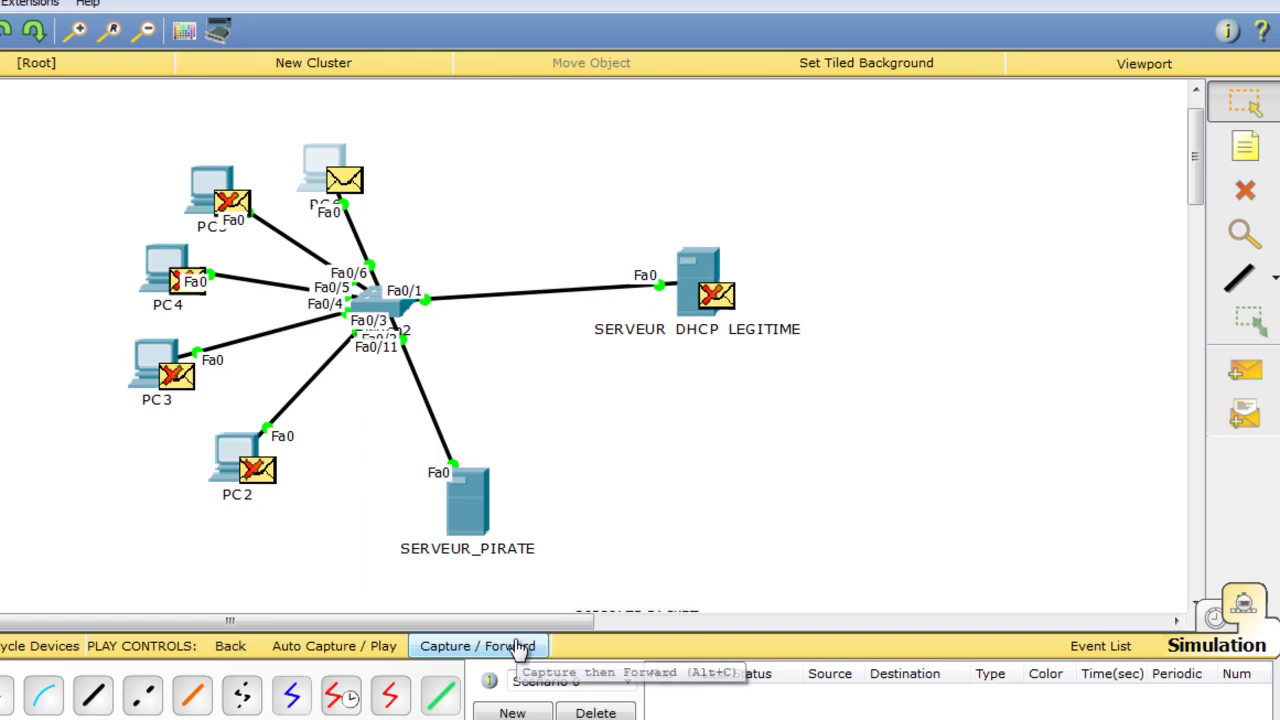
click(517, 648)
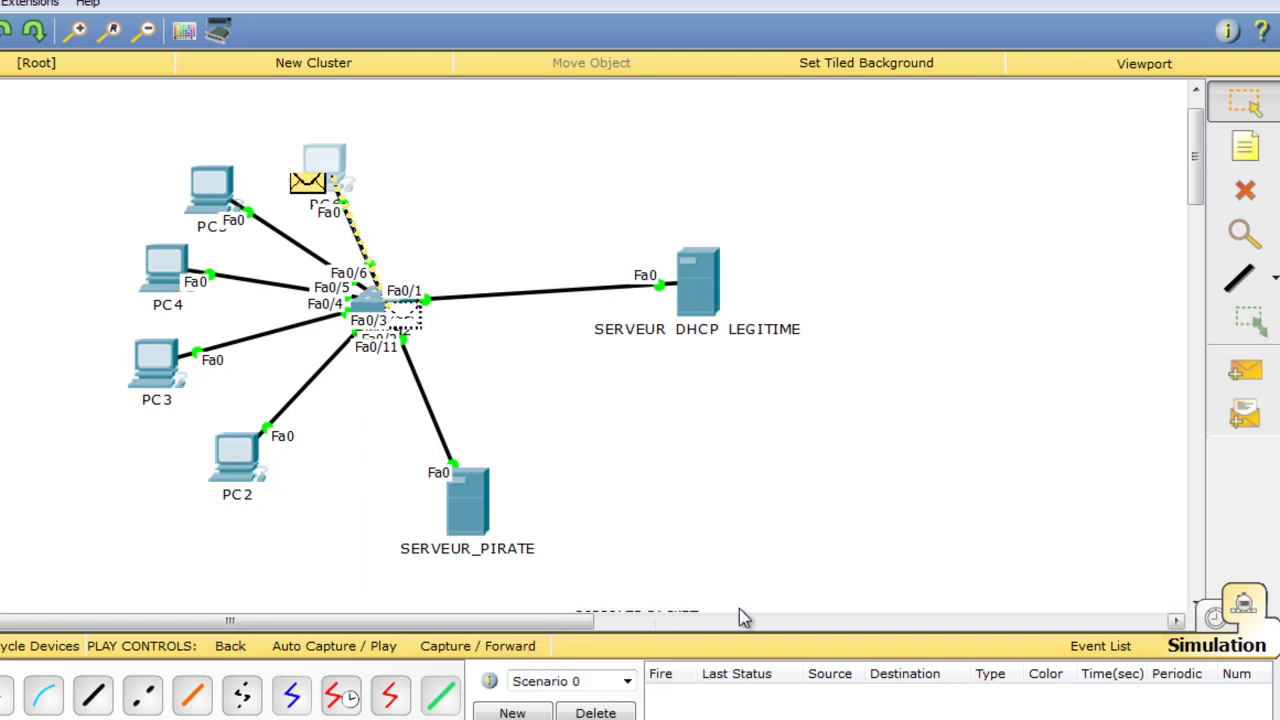
Return to Realtime mode, check the IP configuration PC6 received from the rogue server, and close its window.
click(1212, 618)
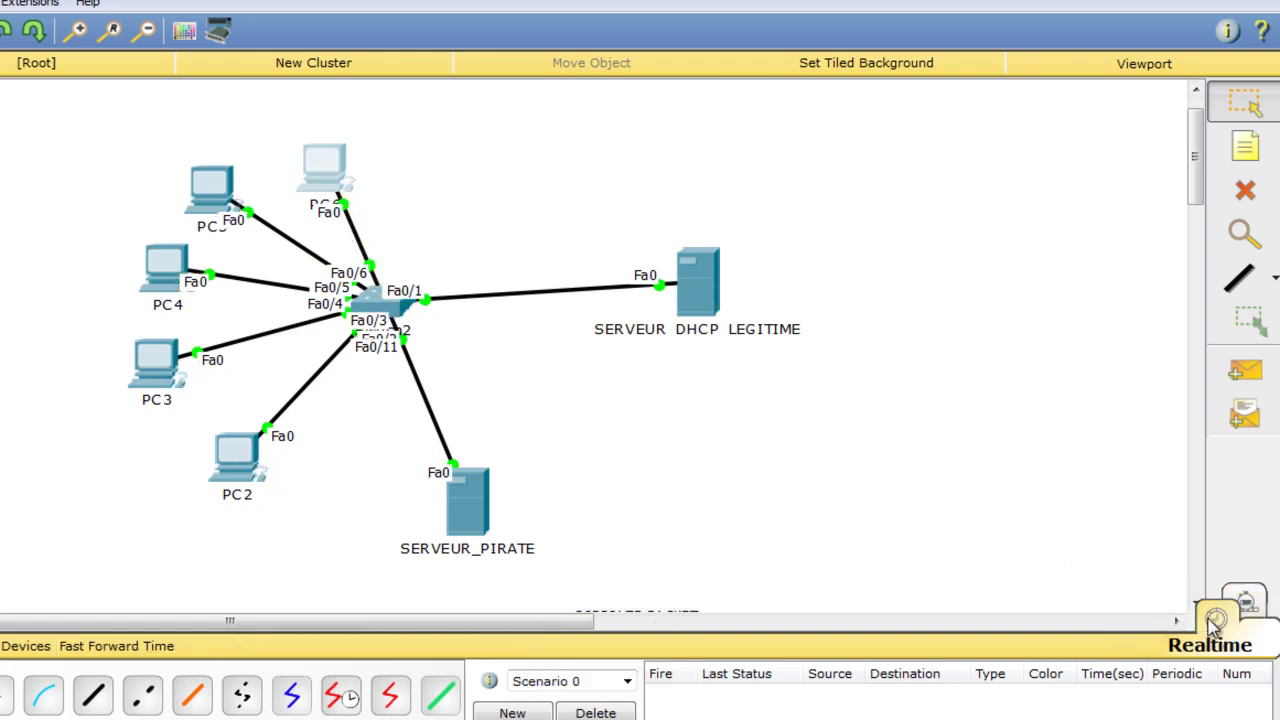
click(320, 177)
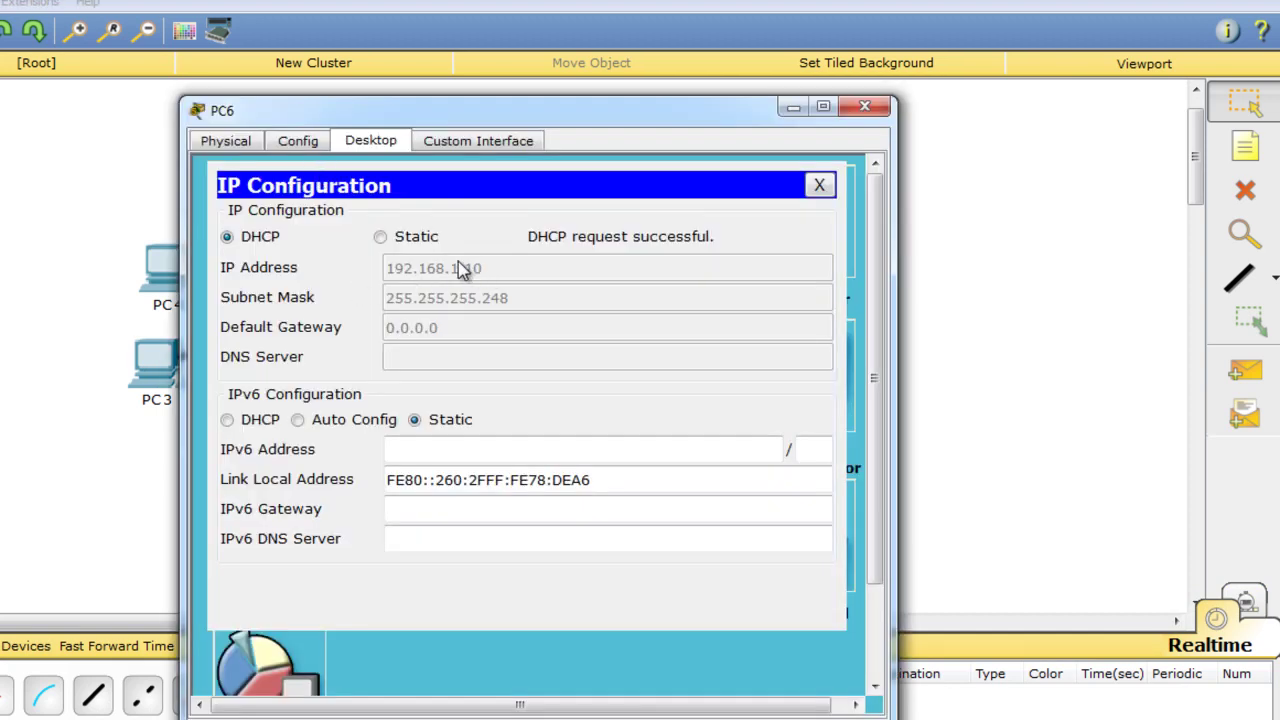
click(860, 112)
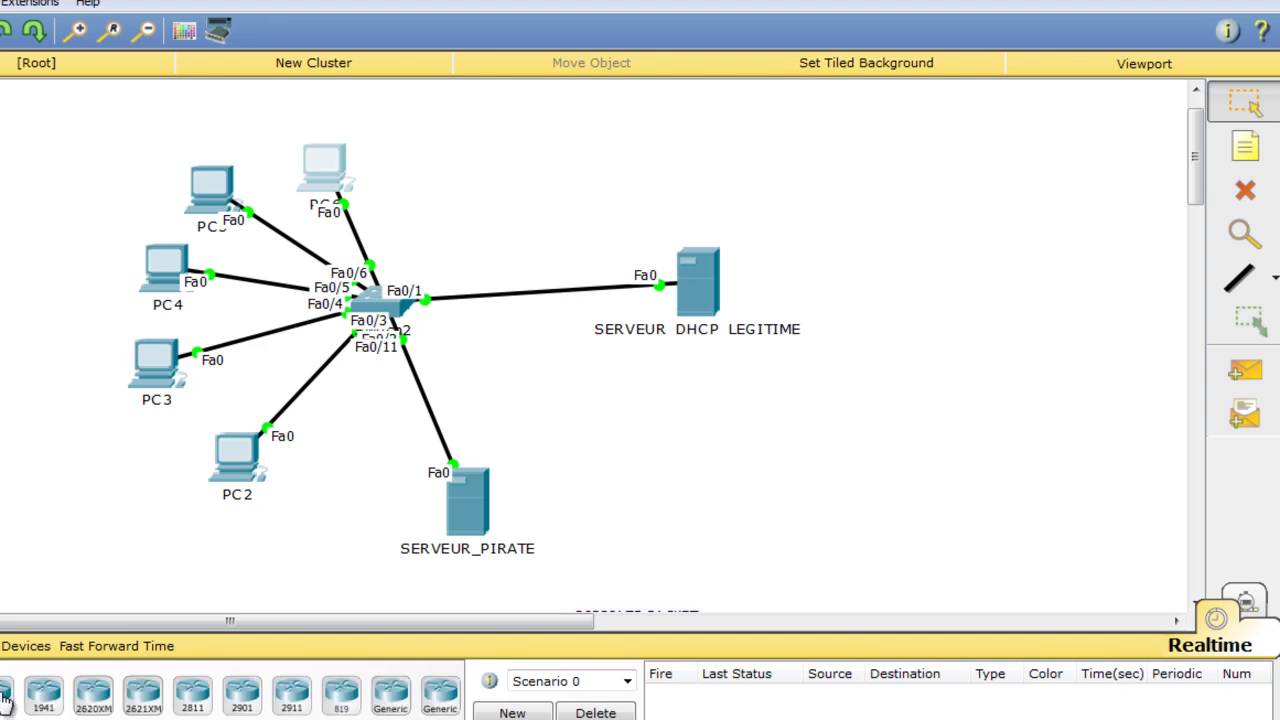
Place a router to the right of SERVEUR DHCP LEGITIME and draw a straight black annotation line from PC6 to it.
click(6, 698)
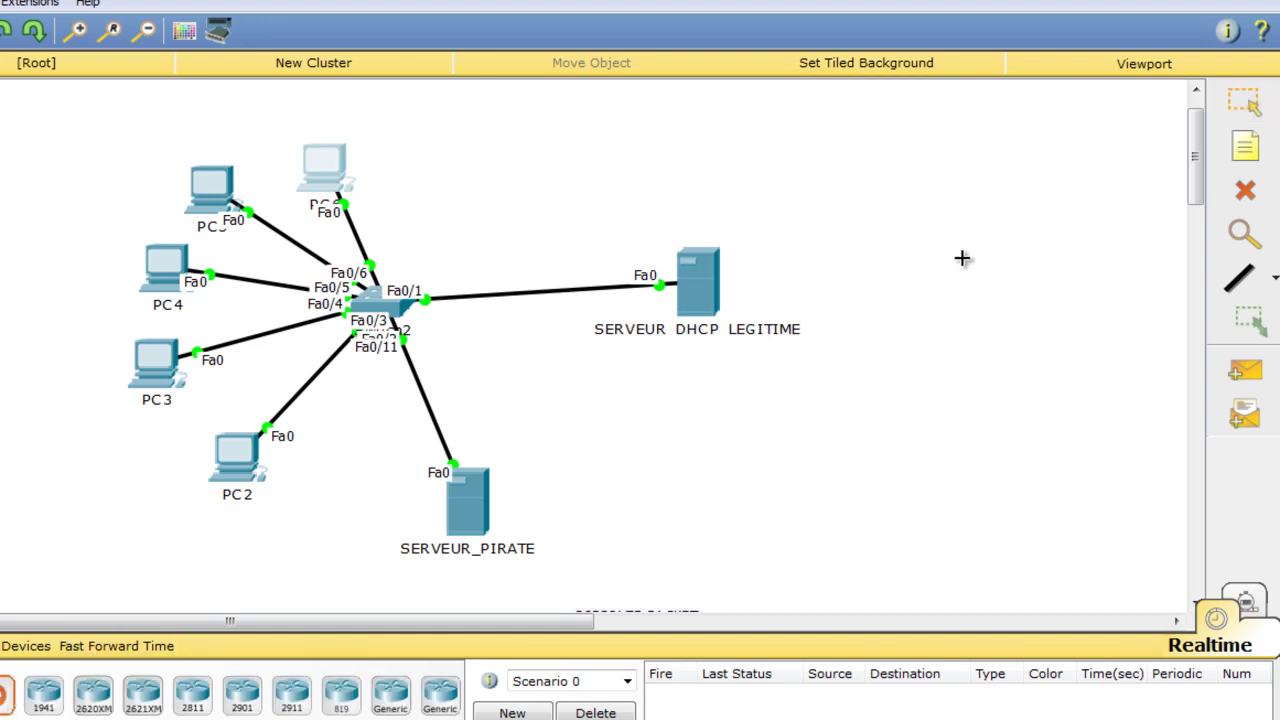
click(1047, 238)
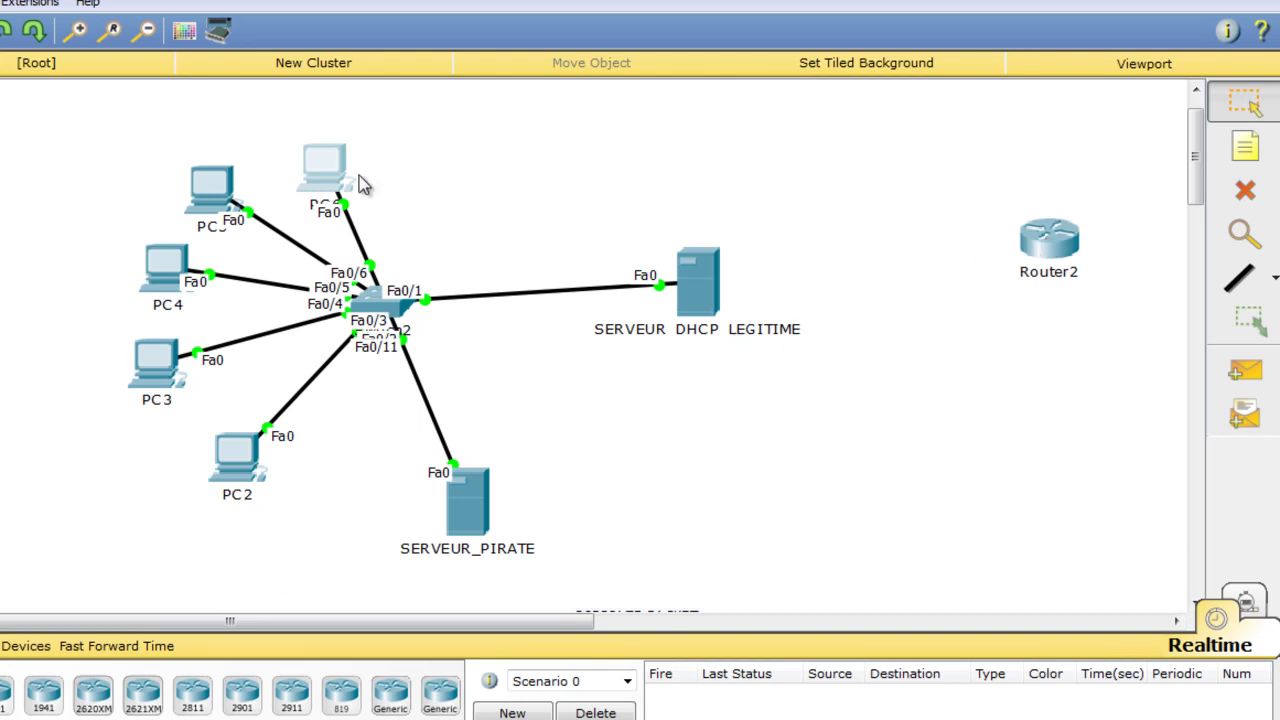
click(184, 31)
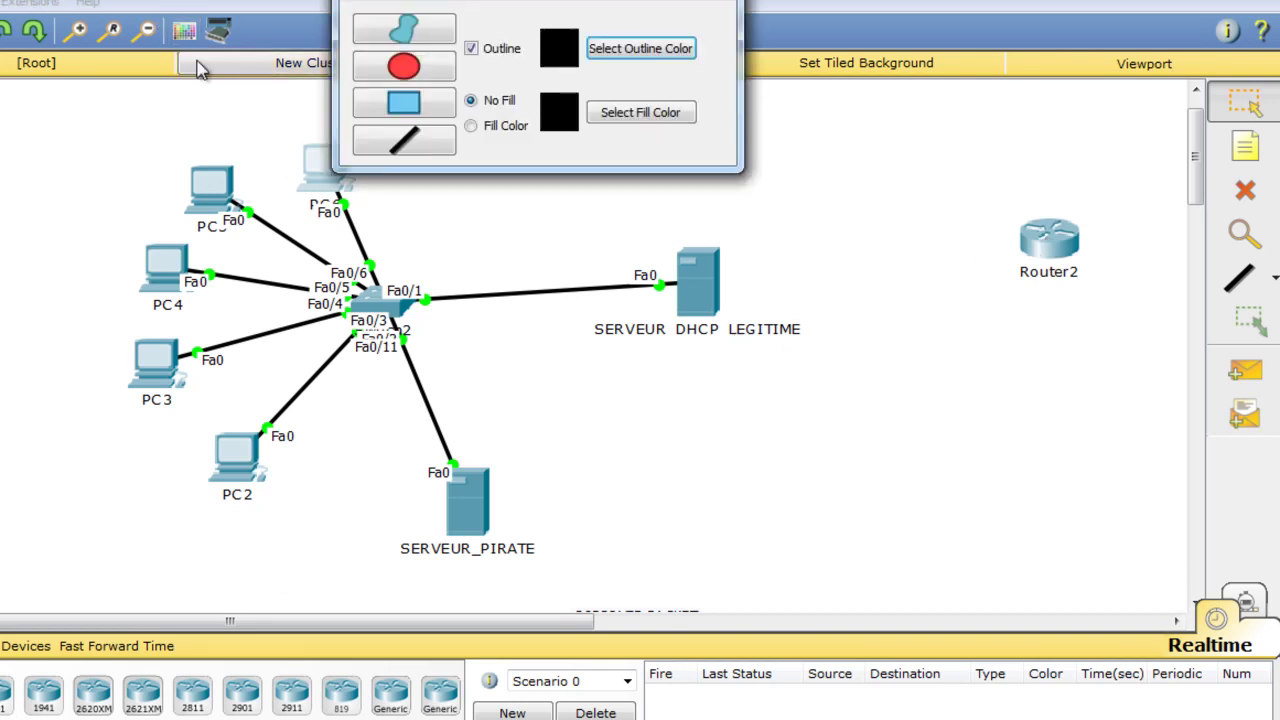
click(413, 145)
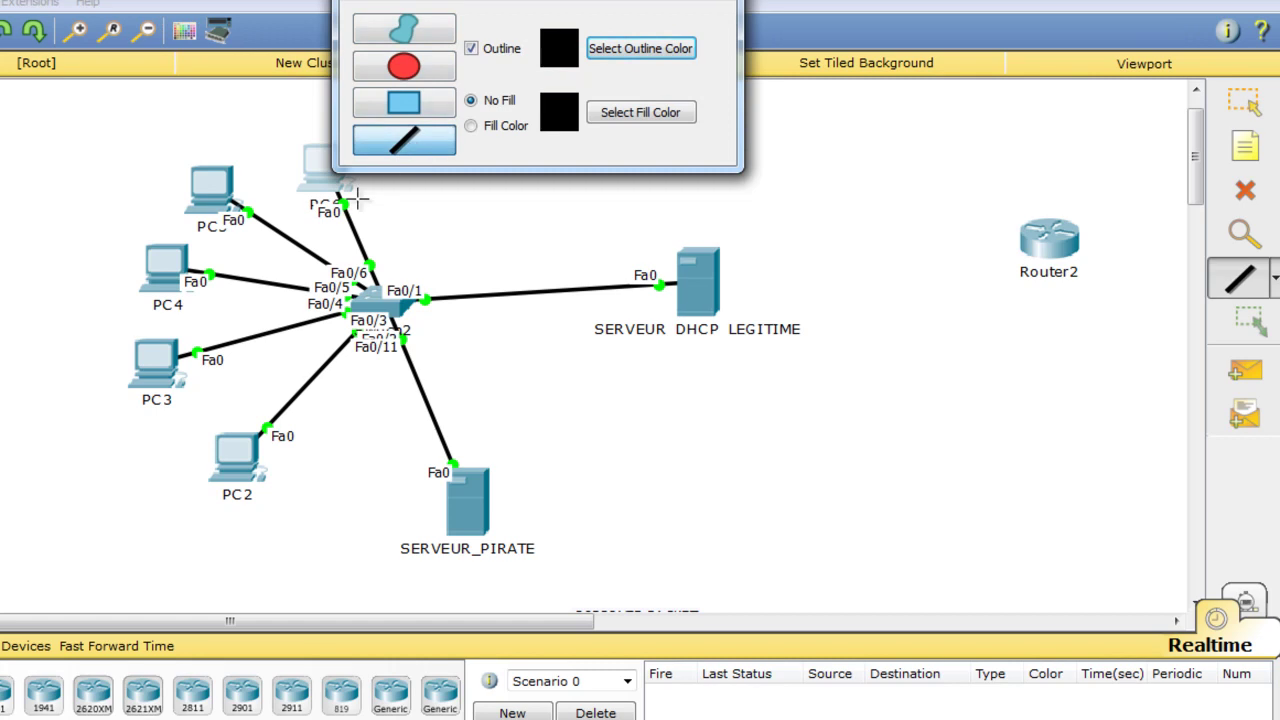
drag(326, 183, 1022, 228)
key(Escape)
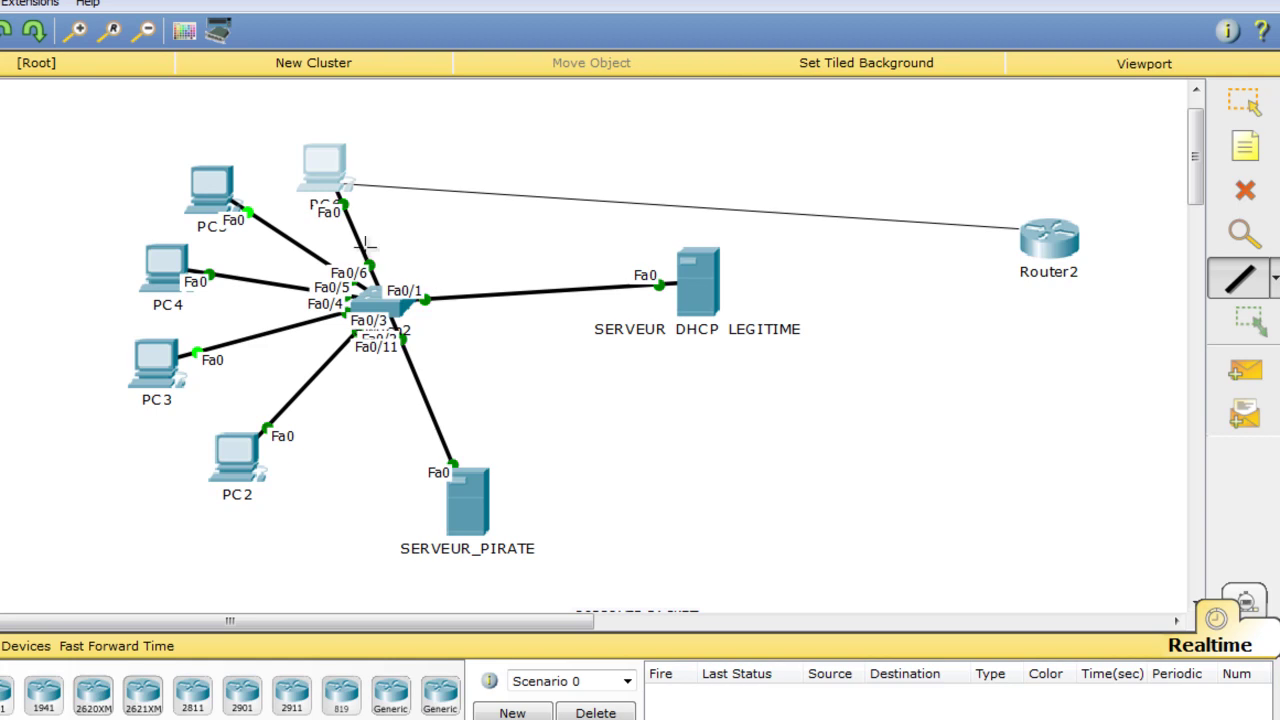
click(377, 180)
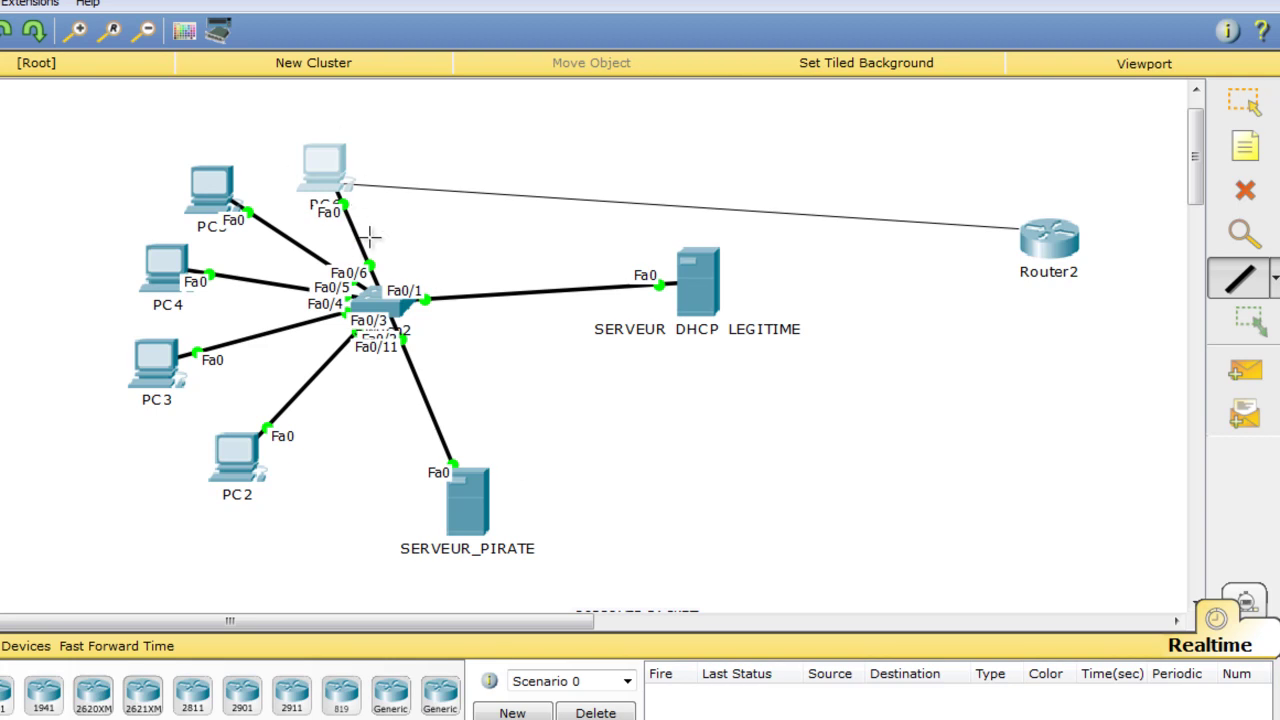